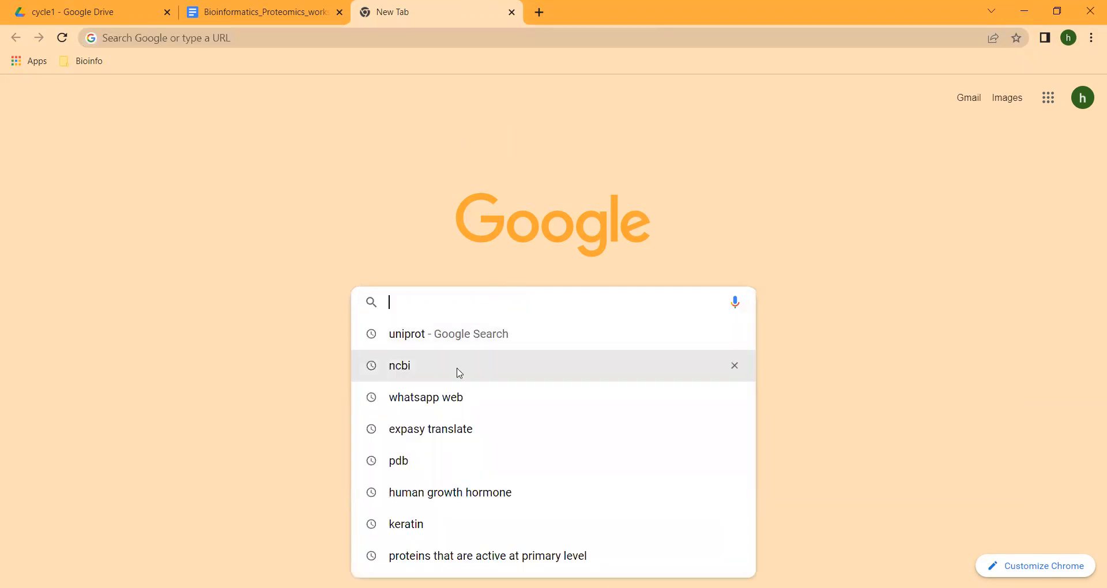
# Search Google for ncbi, open the NCBI site's BLAST resource and choose Nucleotide BLAST
pyautogui.click(458, 369)
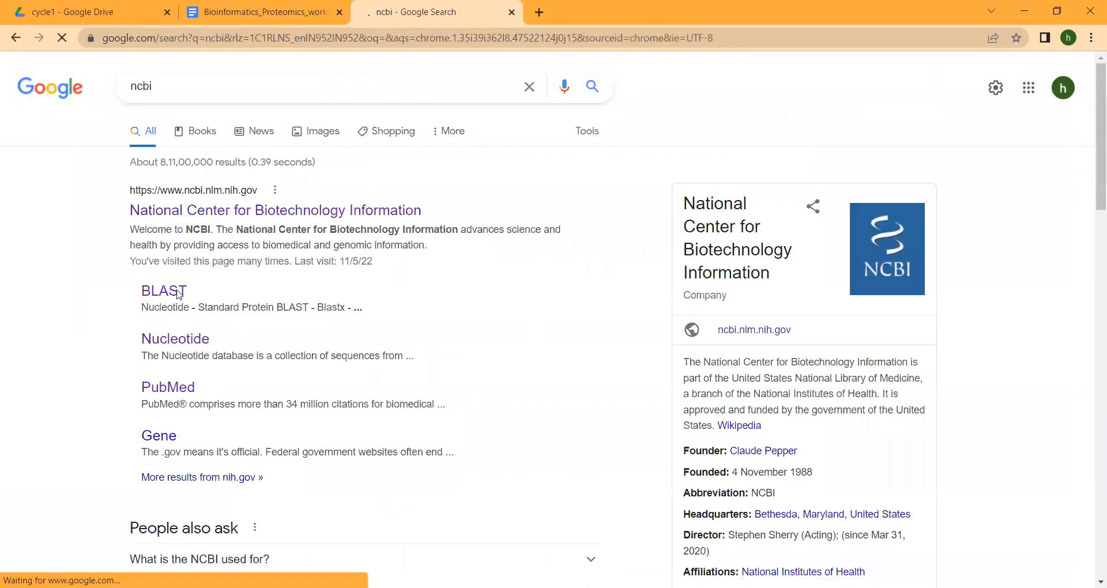
pyautogui.click(212, 213)
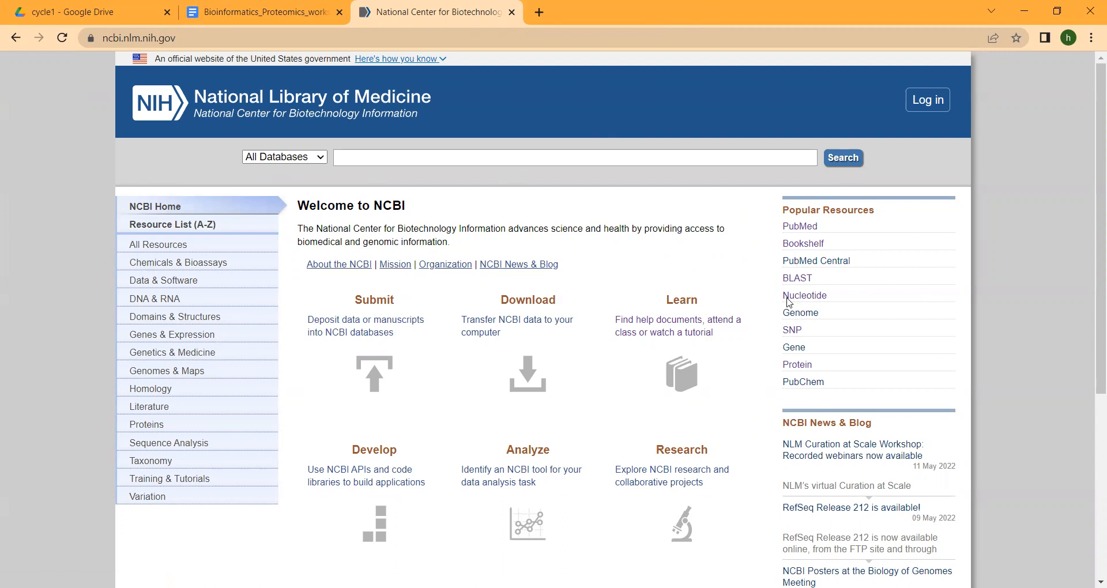
pyautogui.click(800, 281)
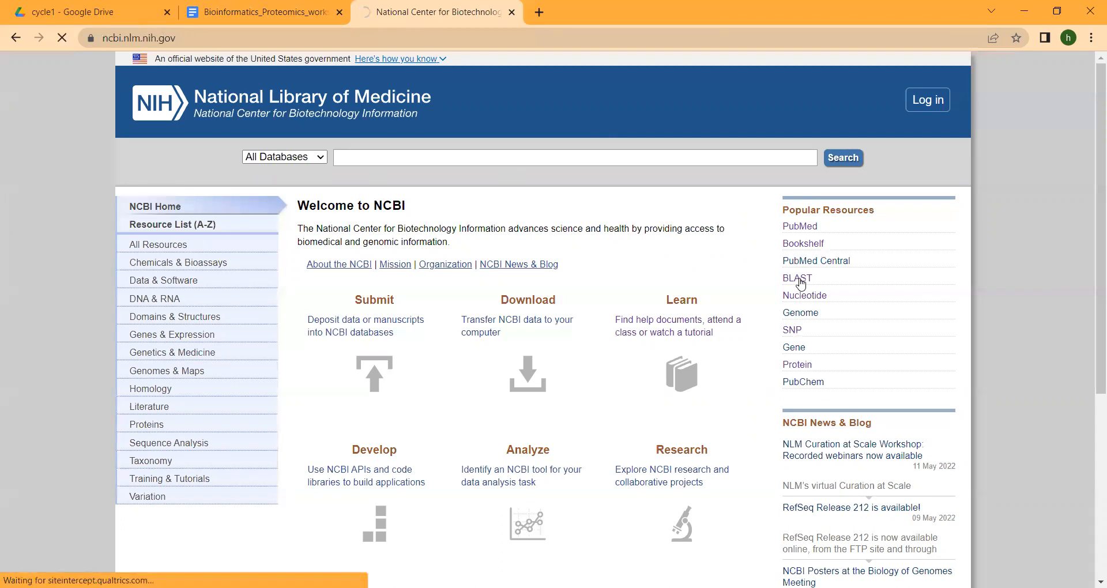
pyautogui.scroll(-1, 629, 417)
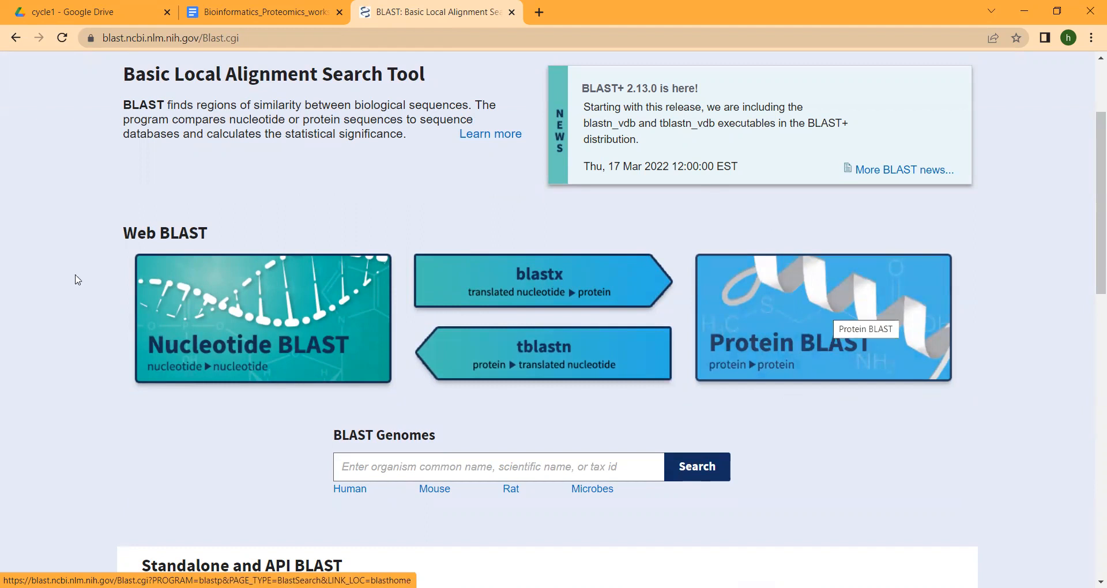
pyautogui.click(267, 317)
# Paste the copied example1 nucleotide sequence as the BLAST query and review the search form's options
pyautogui.scroll(-1, 192, 197)
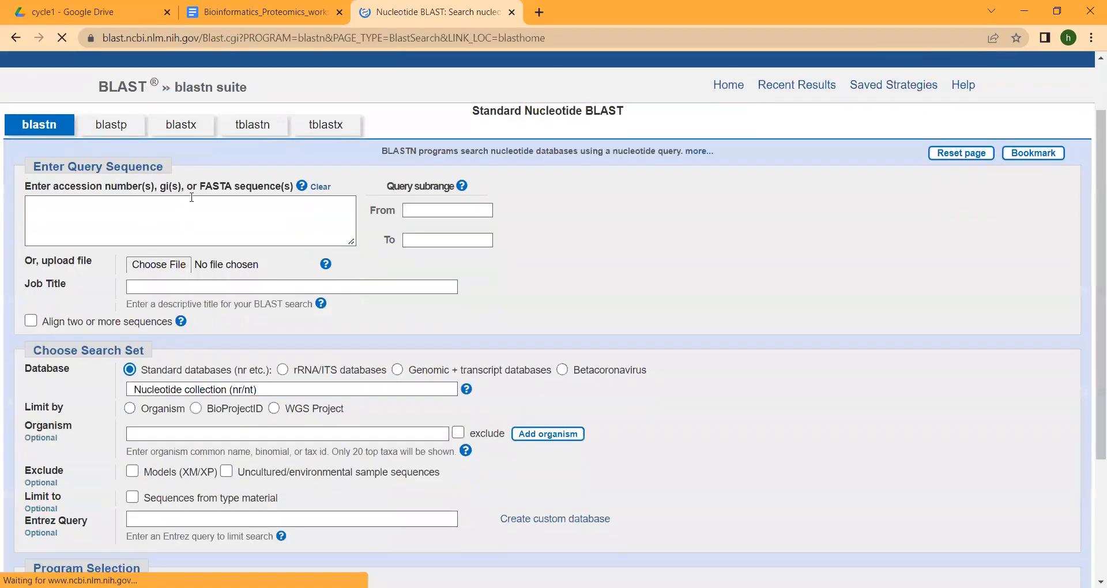
pyautogui.click(188, 214)
pyautogui.hotkey('ctrl', 'v')
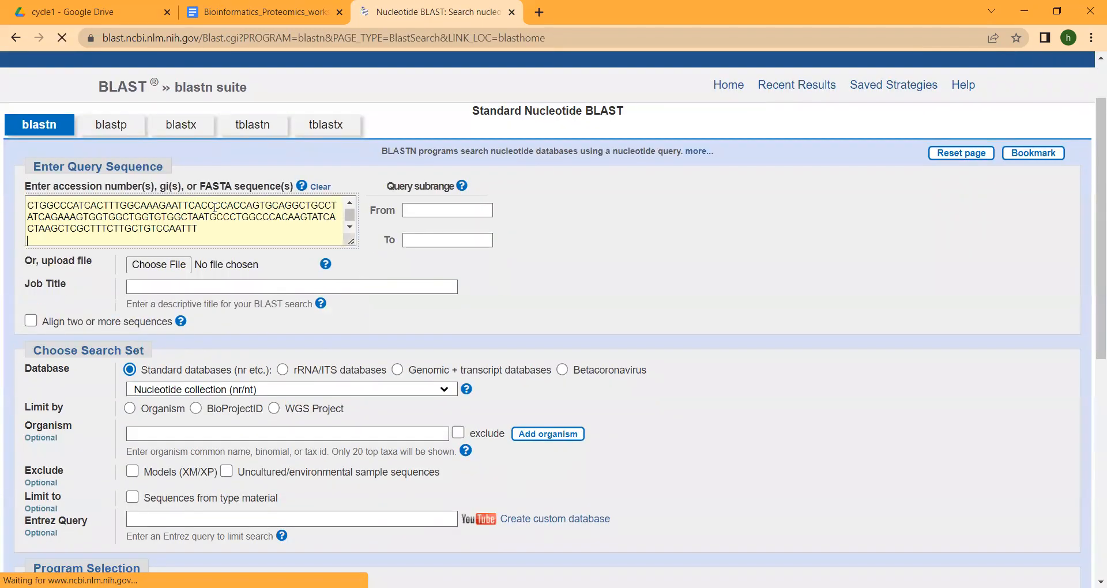
pyautogui.scroll(-1, 359, 335)
pyautogui.scroll(-1, 359, 335)
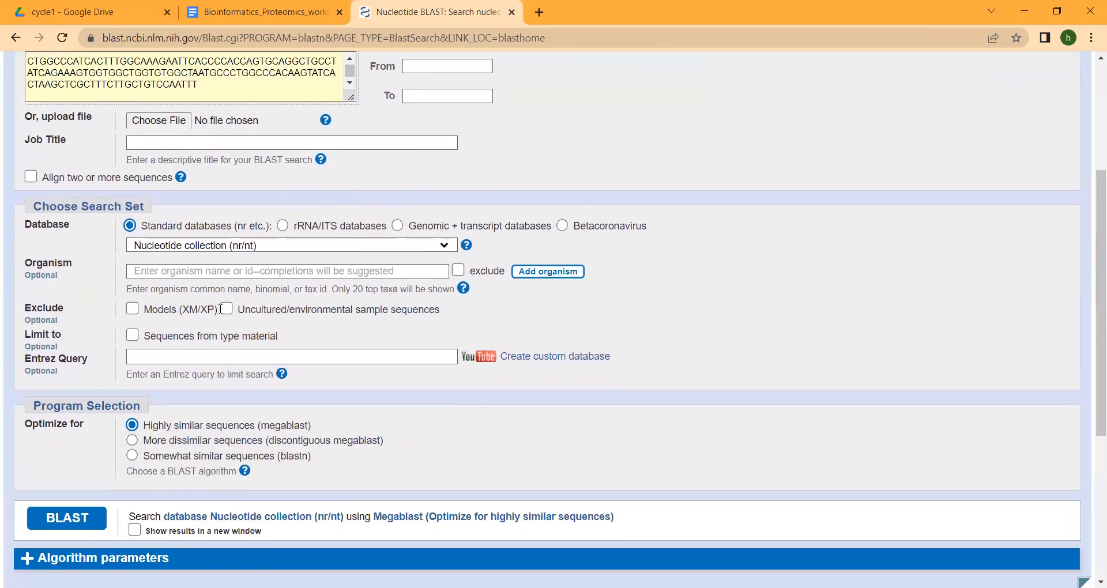
pyautogui.scroll(1, 219, 309)
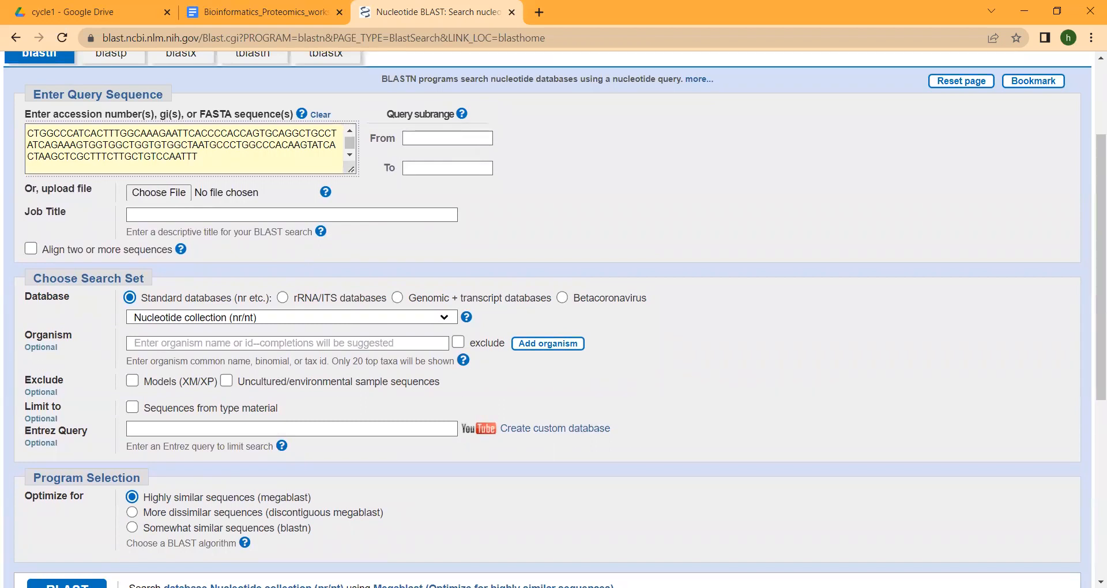
# Check the Section 1 transcript description in the Bioinformatics_Proteomics_worksheet document and return to the BLAST form
pyautogui.click(213, 6)
pyautogui.scroll(4, 432, 403)
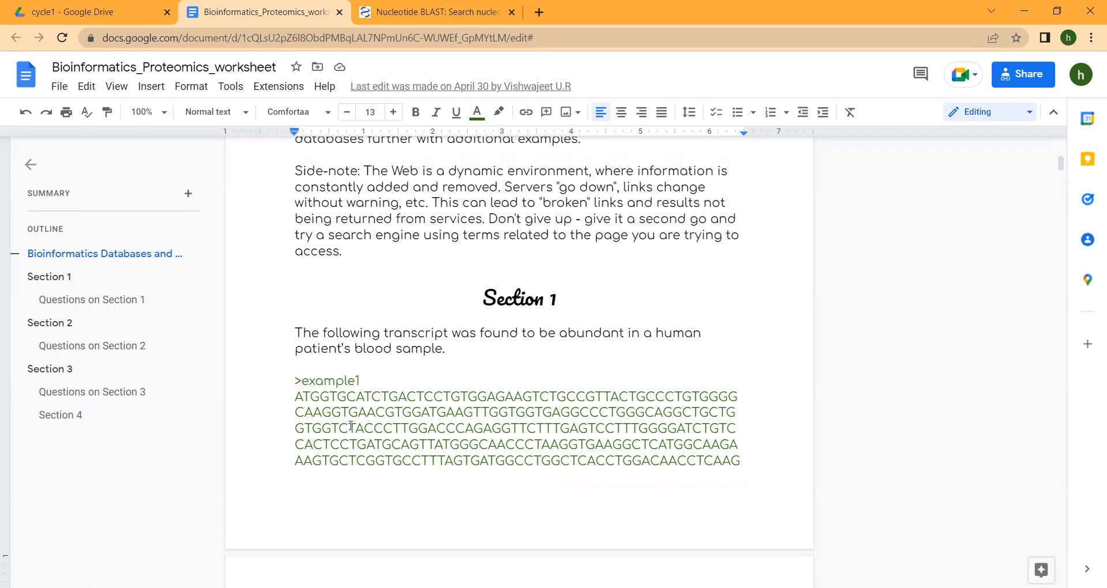
pyautogui.scroll(-1, 347, 413)
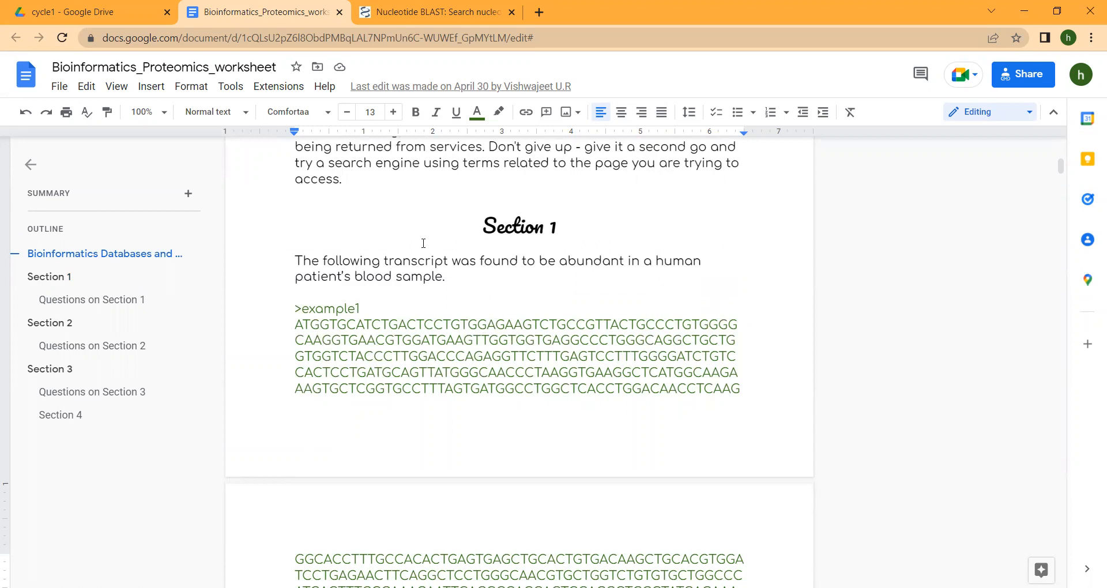
pyautogui.click(416, 10)
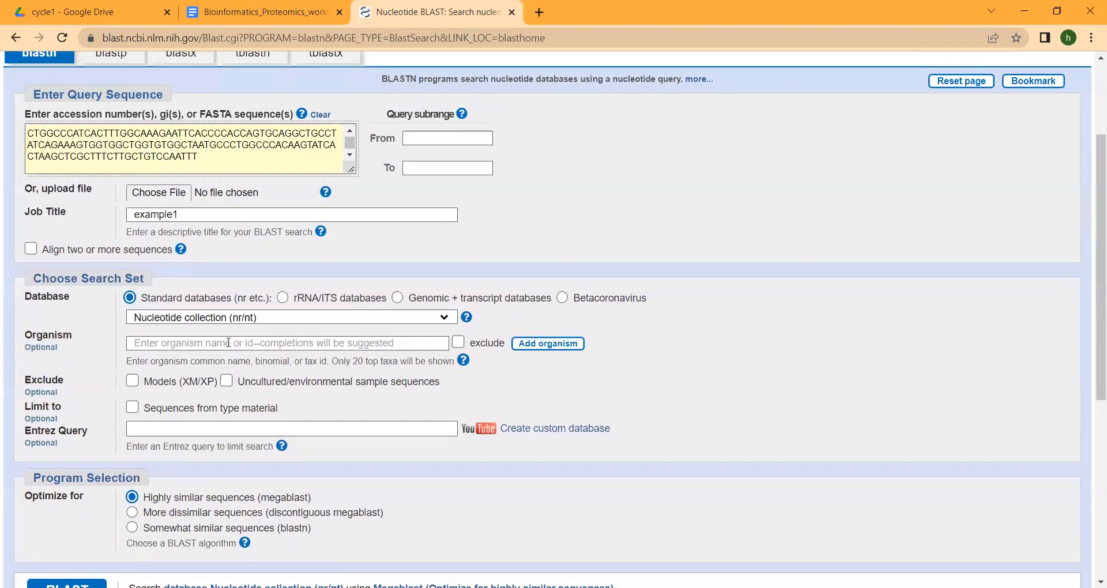
# Limit the BLAST search set to the organism Homo sapiens (taxid:9606)
pyautogui.scroll(-1, 228, 342)
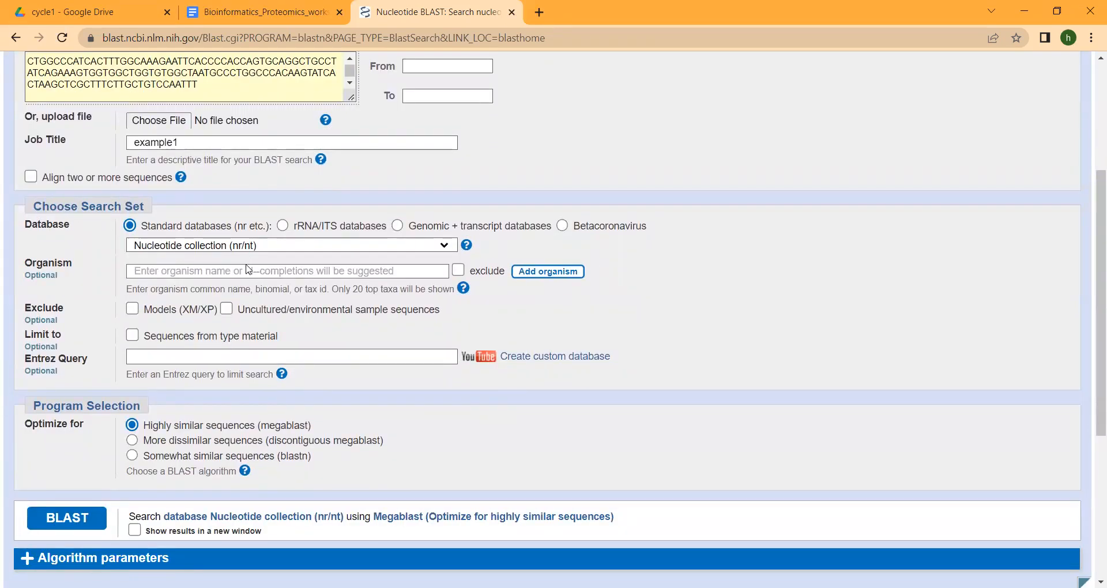
pyautogui.scroll(2, 248, 268)
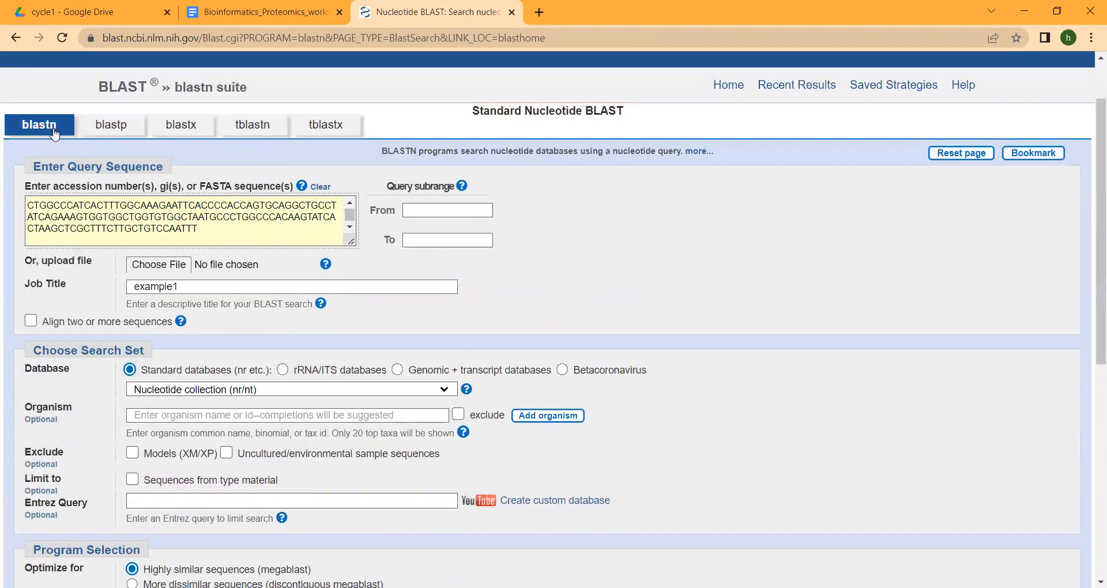
pyautogui.scroll(-2, 242, 400)
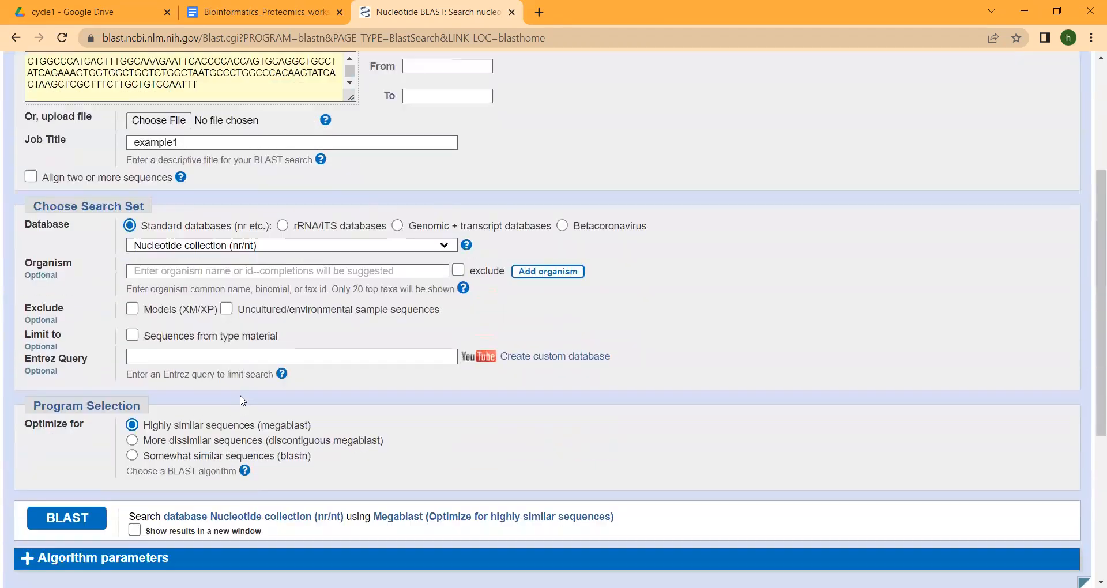
pyautogui.scroll(-1, 241, 389)
pyautogui.scroll(1, 241, 390)
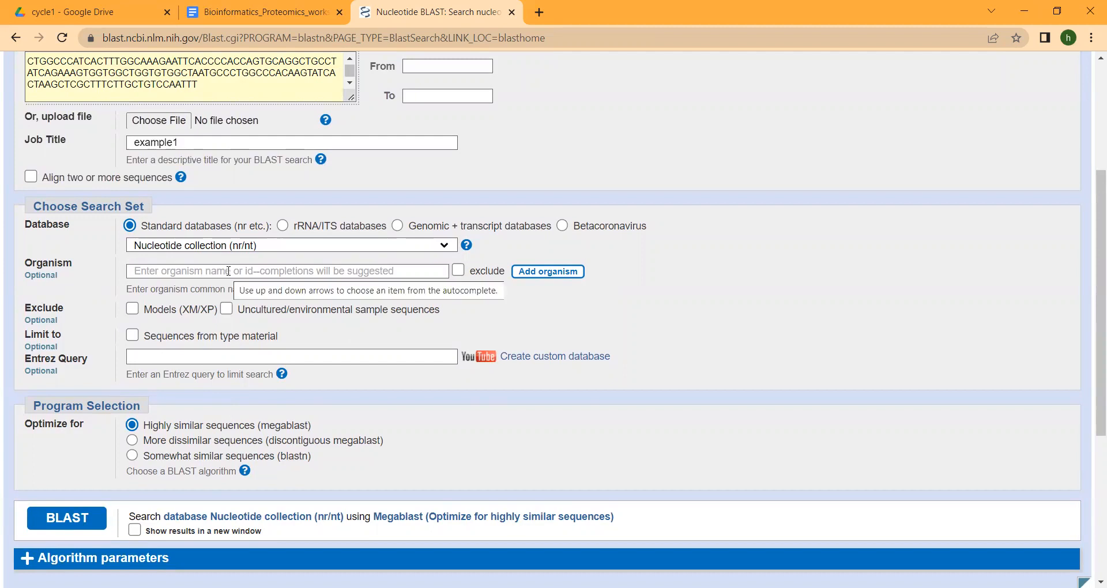
pyautogui.click(226, 271)
pyautogui.write('hom')
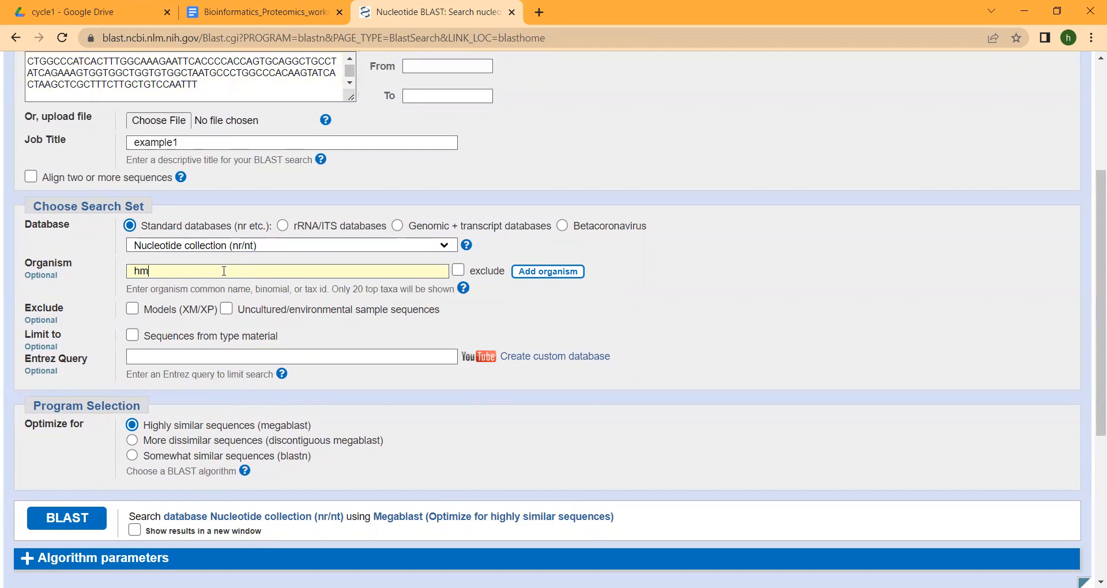
pyautogui.write('o')
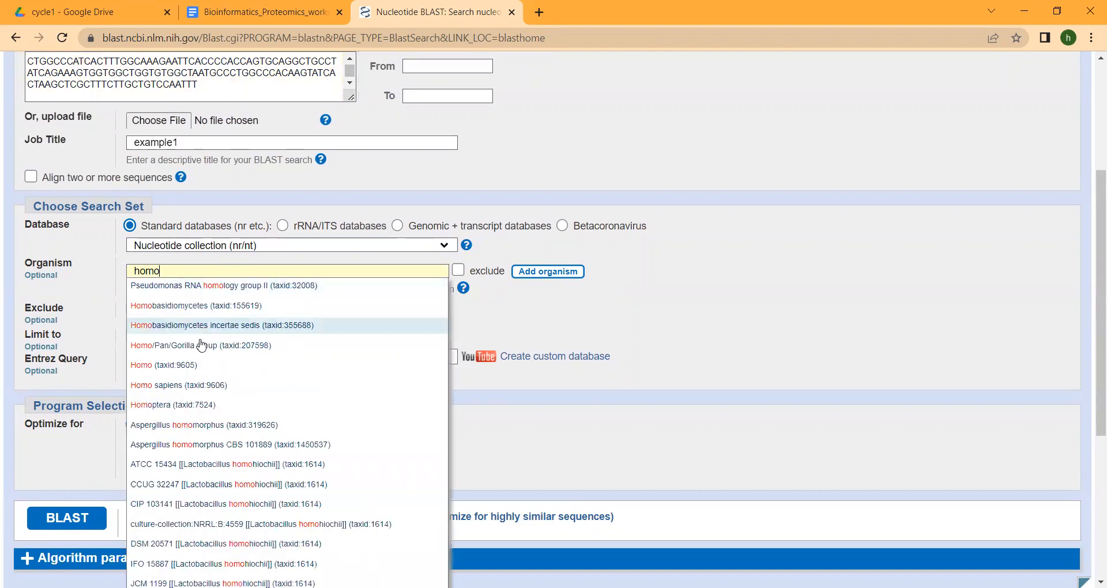
pyautogui.click(183, 385)
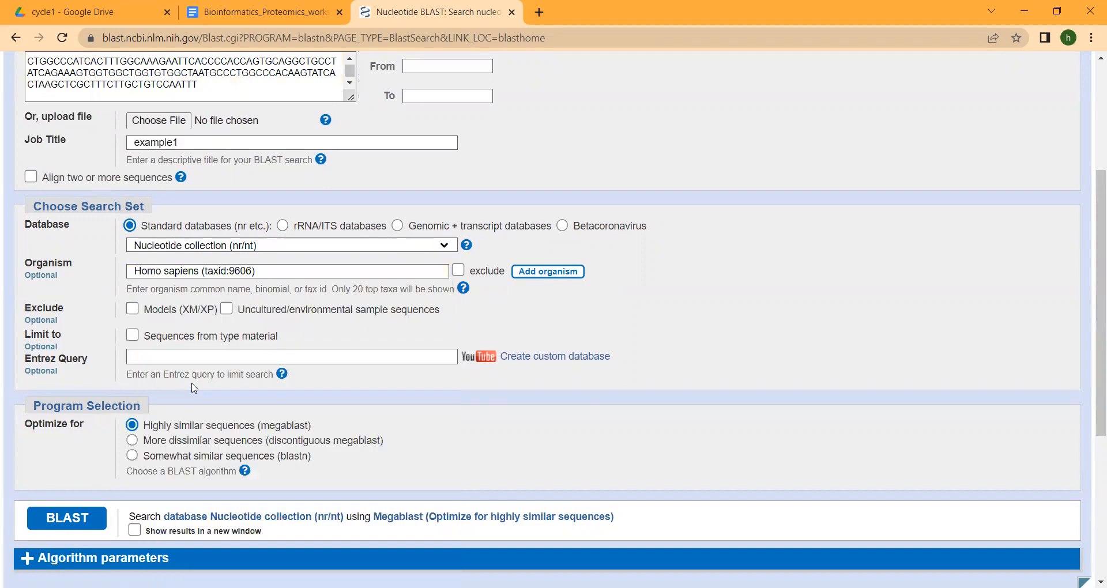
# Add a blank second organism entry without excluding it and run the BLAST search
pyautogui.click(523, 278)
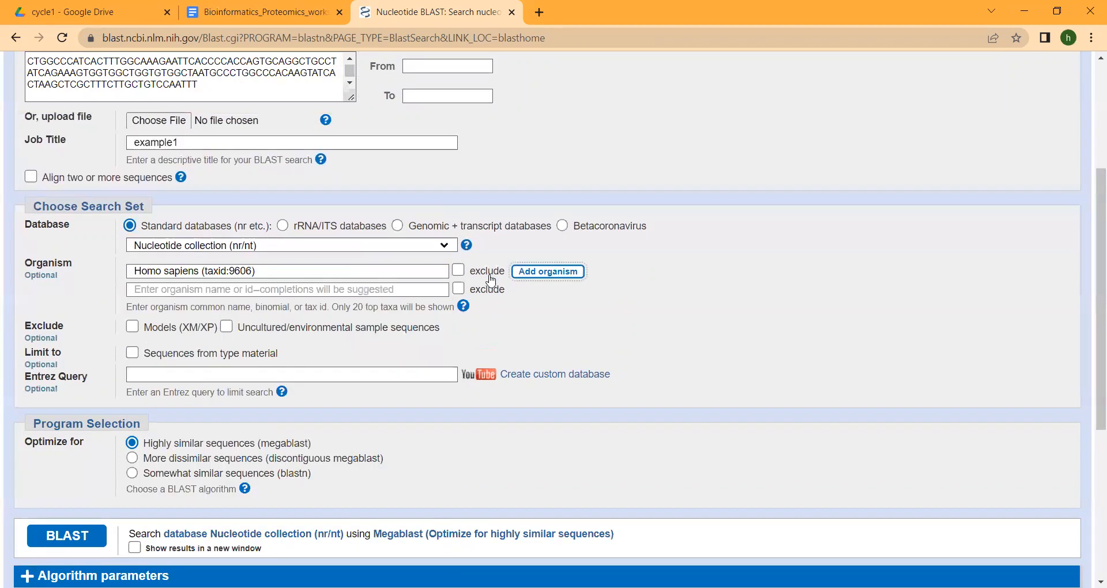
pyautogui.click(478, 294)
pyautogui.click(479, 295)
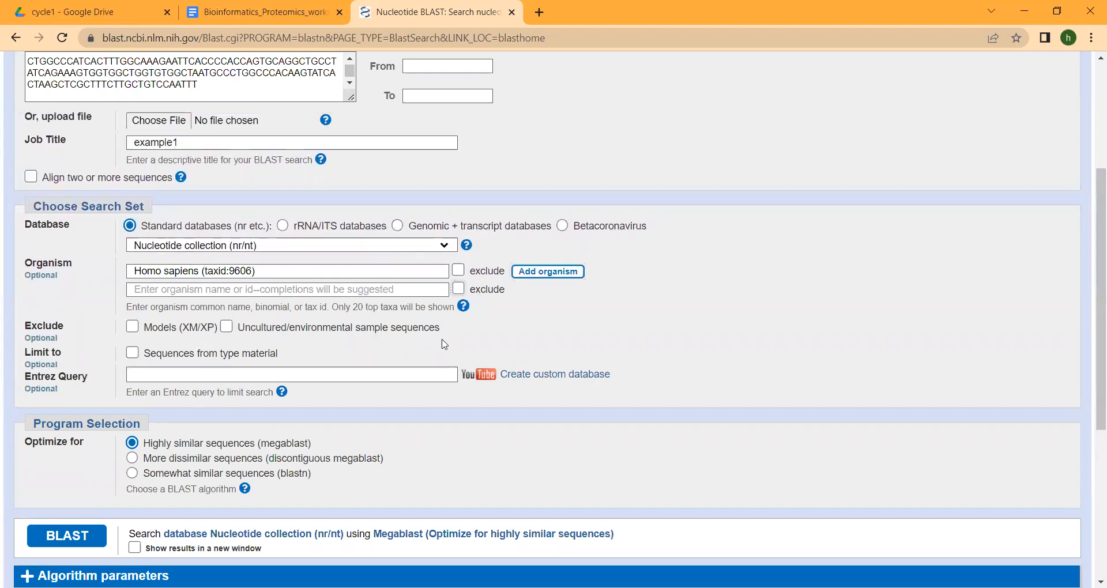
pyautogui.scroll(-4, 425, 366)
pyautogui.click(40, 321)
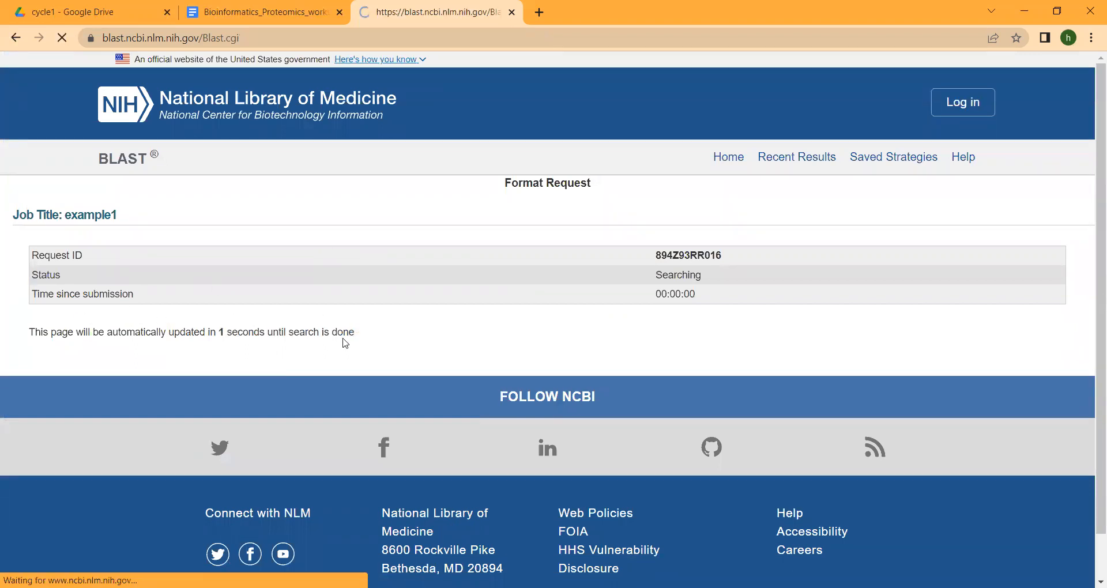
# Review the list of significant alignments and view the alignment for Homo sapiens hemoglobin subunit beta (HBB), mRNA
pyautogui.scroll(-1, 444, 384)
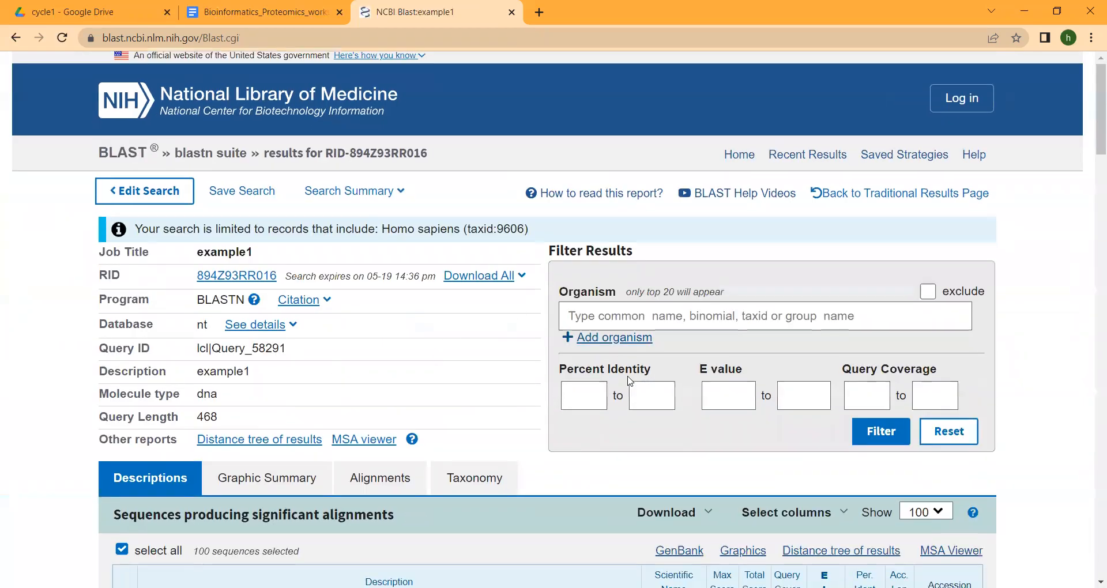
pyautogui.scroll(-3, 630, 381)
pyautogui.scroll(-3, 634, 381)
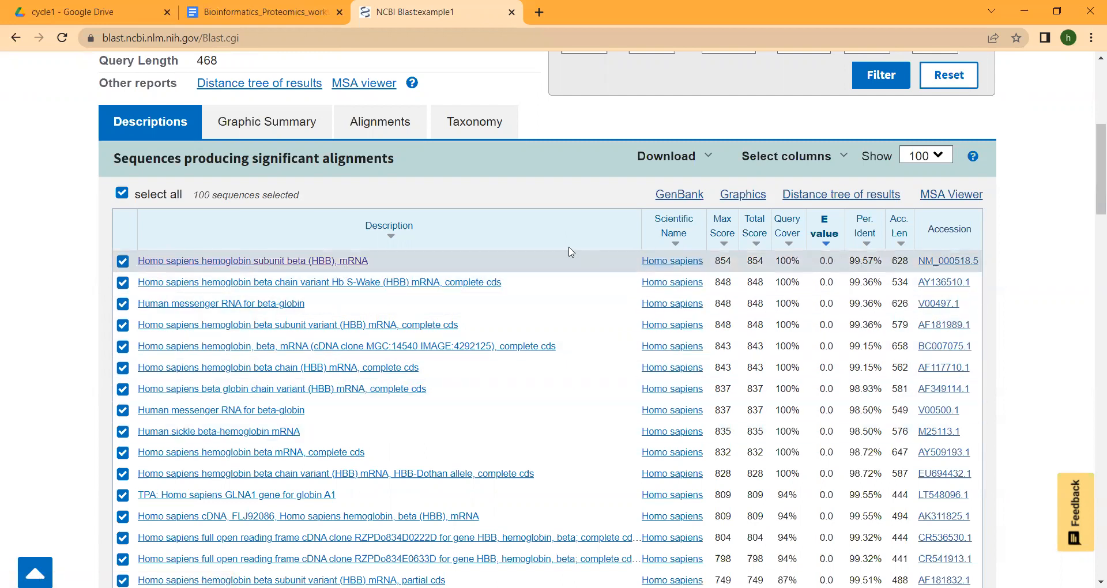
pyautogui.click(228, 263)
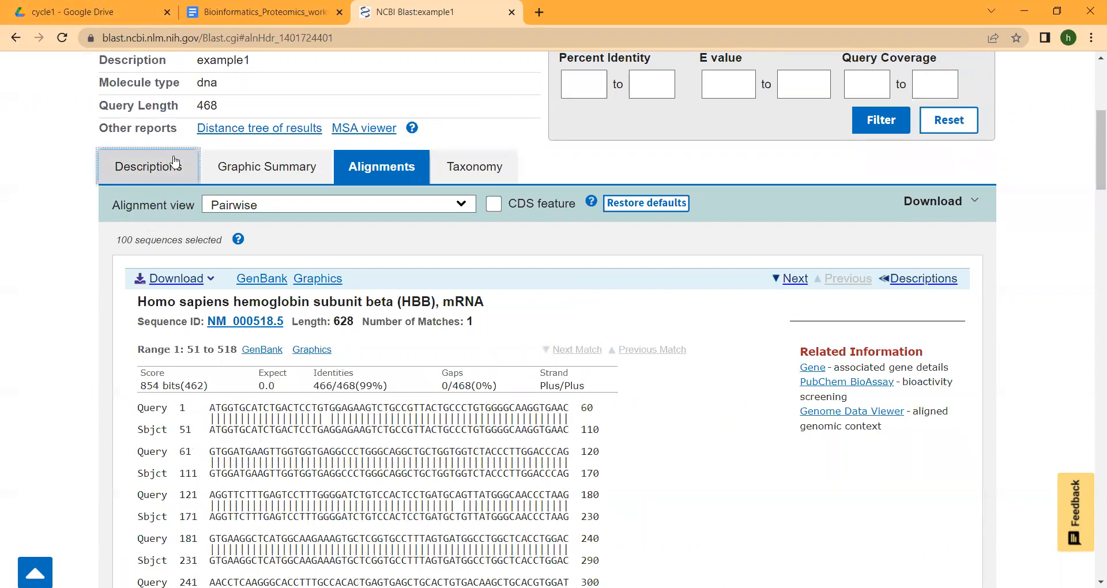
# Return to the hit descriptions and open the GenBank record for accession NM_000518.5
pyautogui.click(175, 164)
pyautogui.scroll(-1, 880, 208)
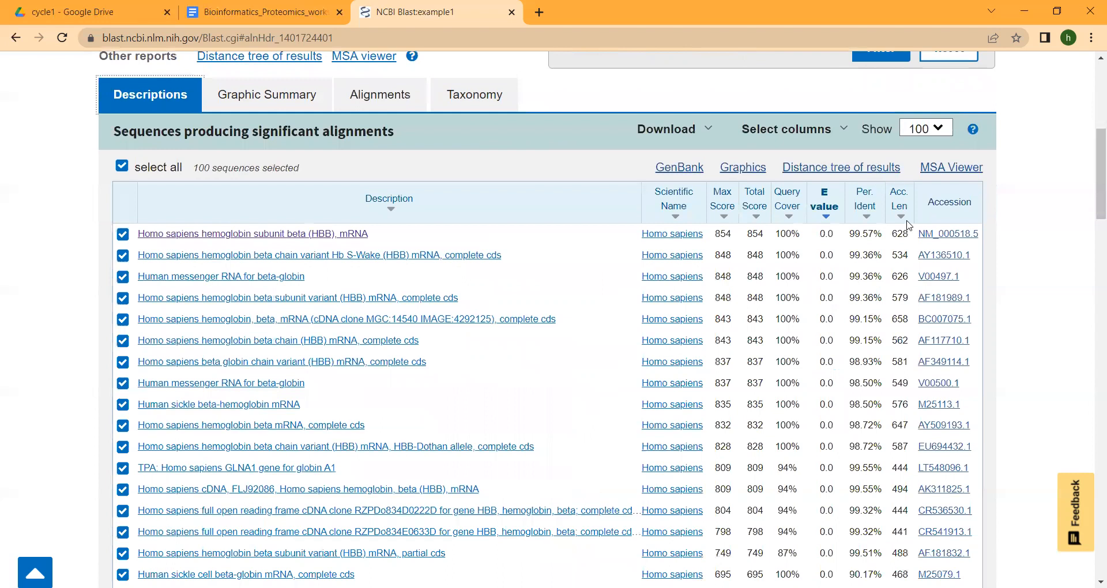
pyautogui.click(941, 235)
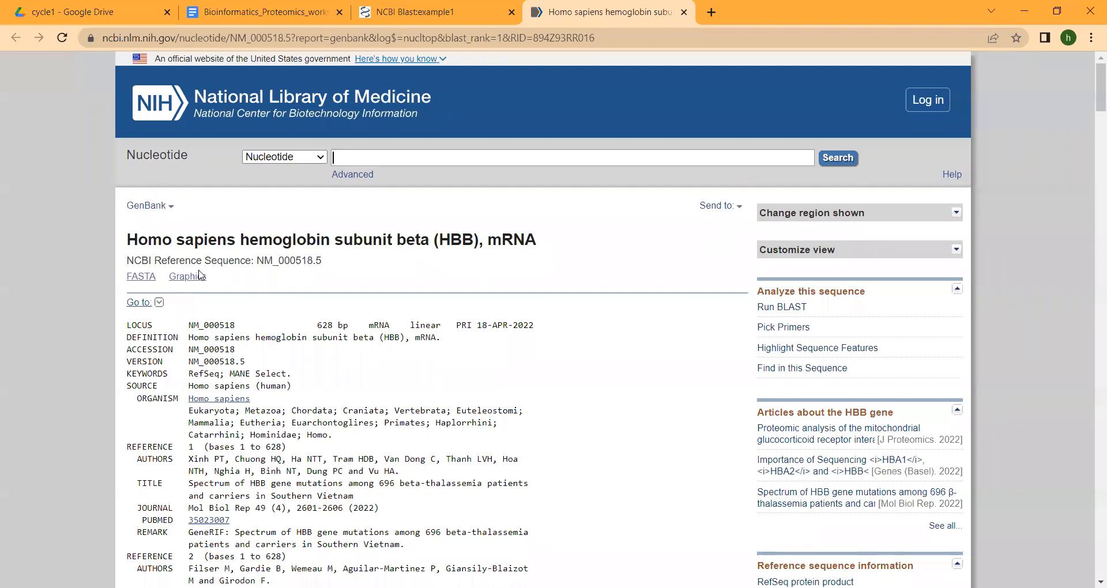
# Examine the HBB mRNA GenBank record's source details, references and comment summary on the gene's function and related diseases
pyautogui.scroll(-1, 544, 411)
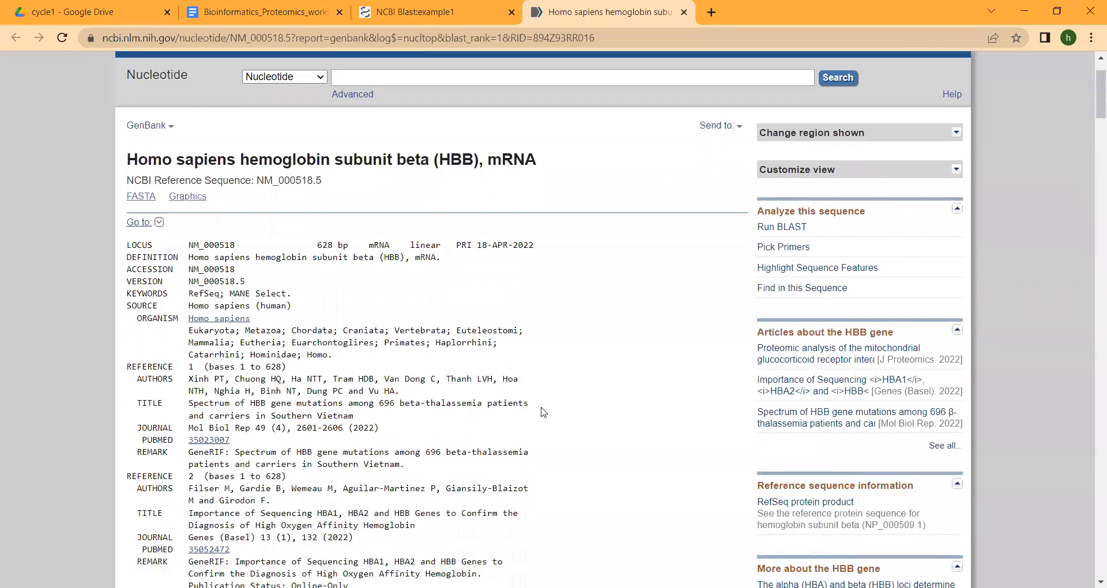
pyautogui.scroll(-1, 543, 411)
pyautogui.scroll(-5, 318, 319)
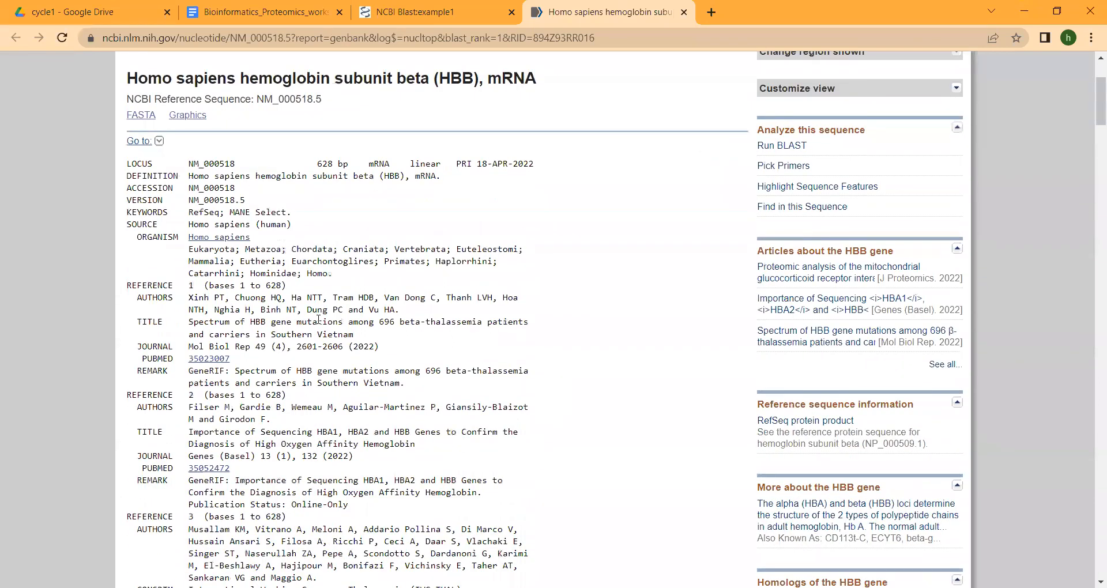
pyautogui.scroll(-6, 319, 319)
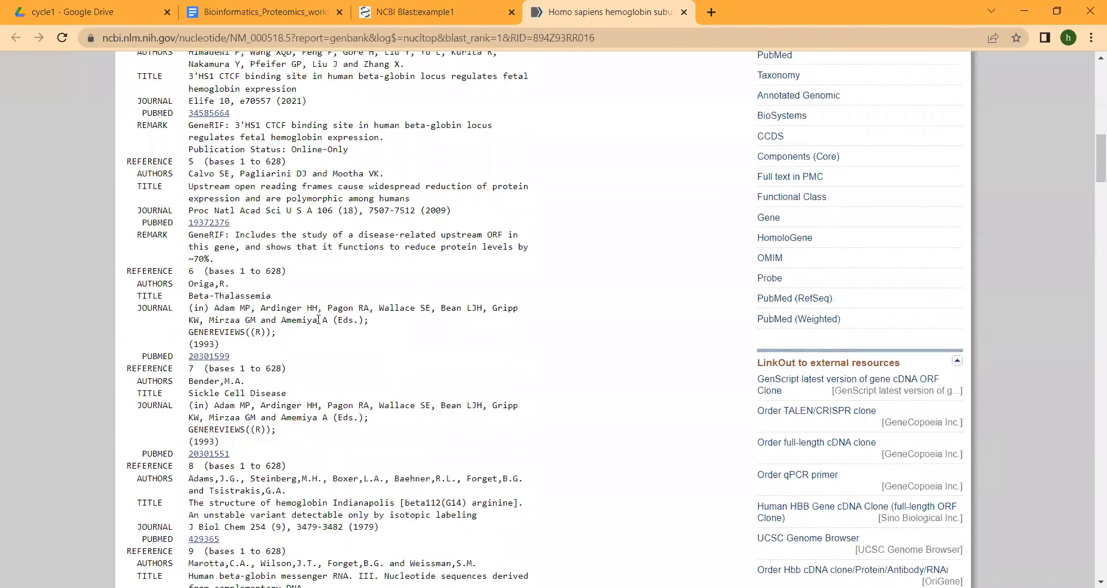
pyautogui.scroll(10, 319, 320)
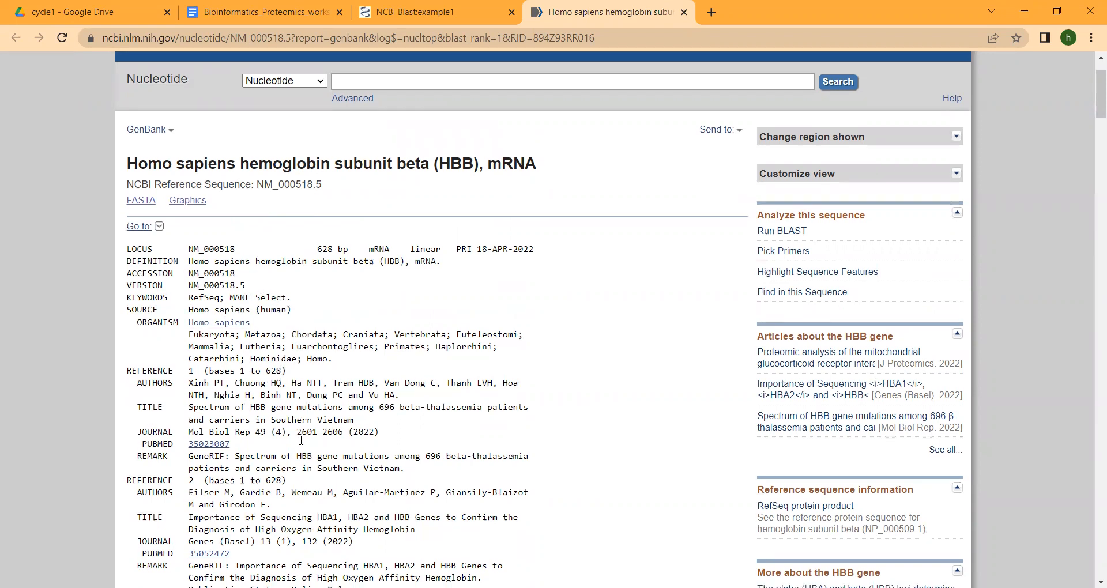
pyautogui.scroll(-3, 267, 241)
pyautogui.scroll(-1, 352, 387)
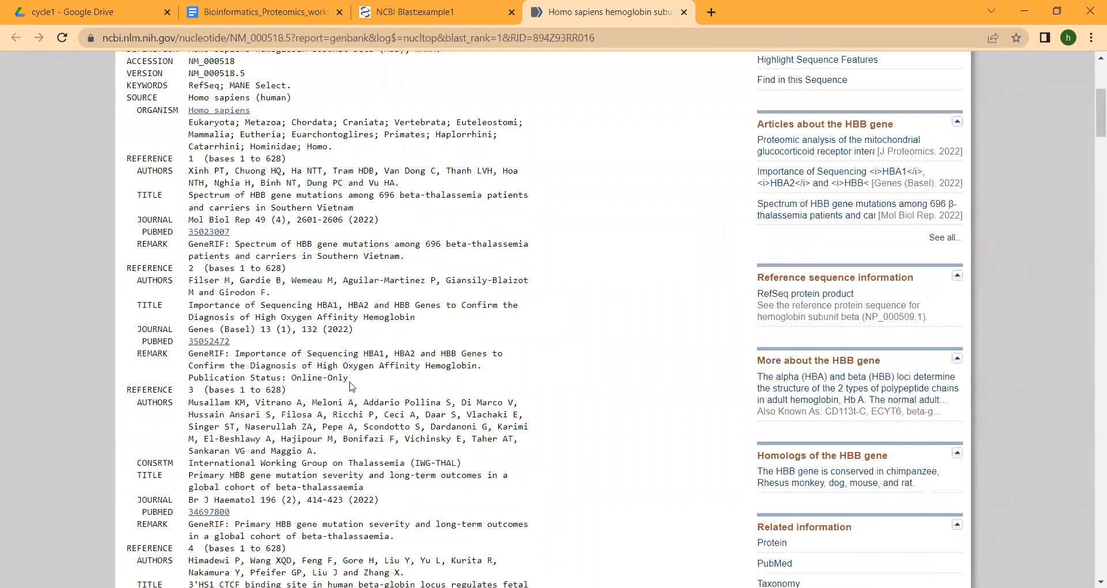
pyautogui.scroll(-5, 351, 387)
pyautogui.scroll(-3, 377, 380)
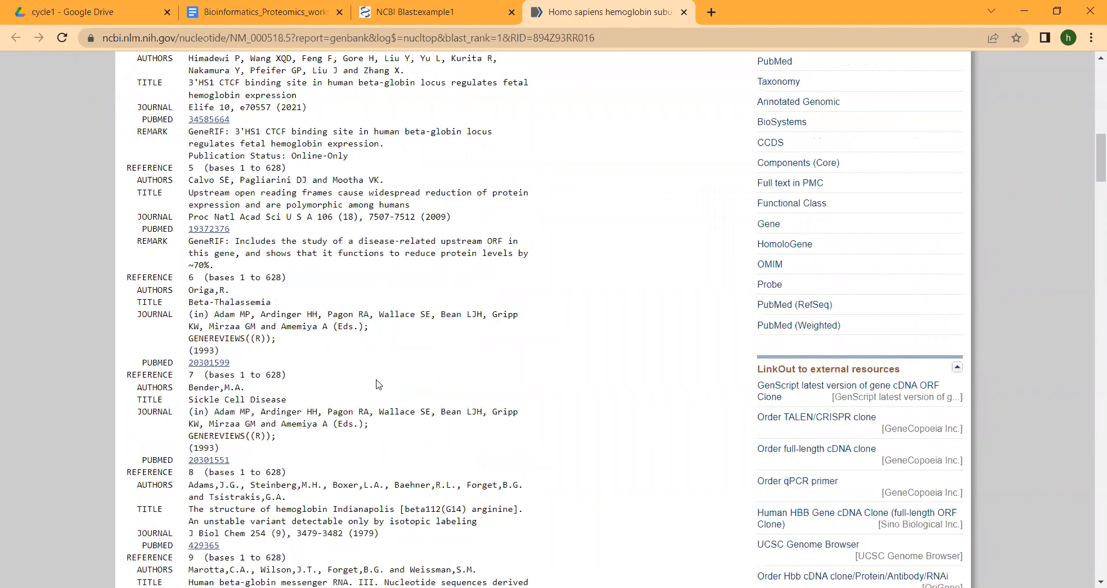
pyautogui.scroll(-2, 378, 385)
pyautogui.scroll(-3, 377, 385)
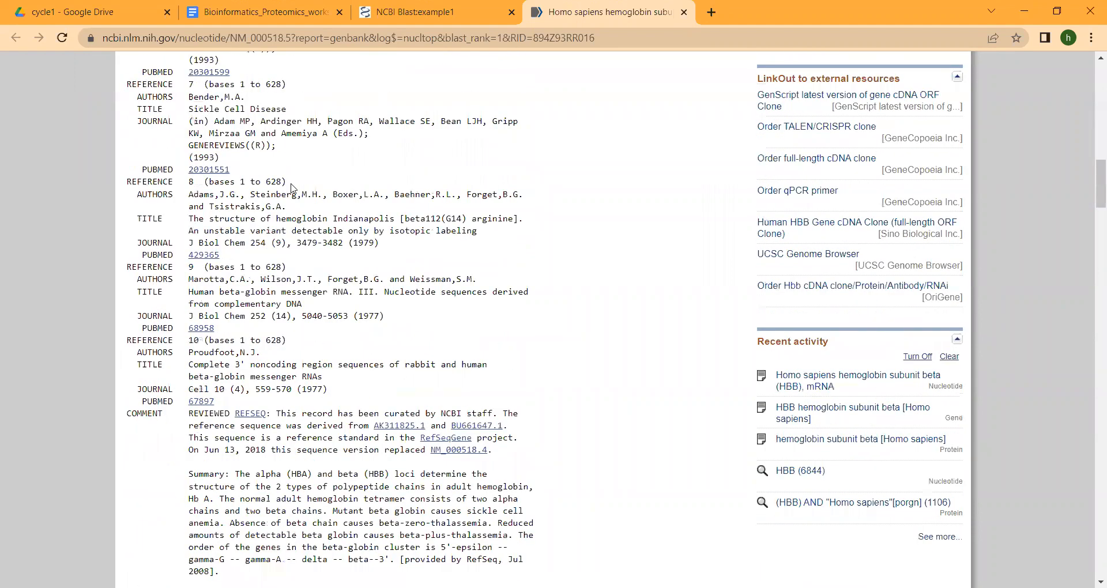
pyautogui.scroll(-2, 294, 189)
pyautogui.scroll(-1, 308, 323)
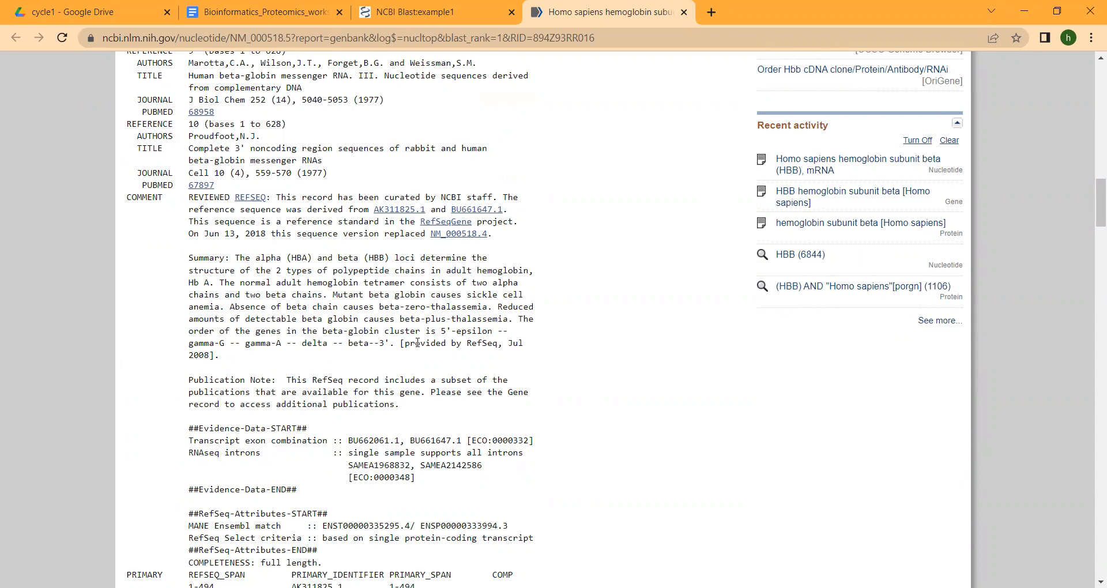
pyautogui.scroll(2, 405, 291)
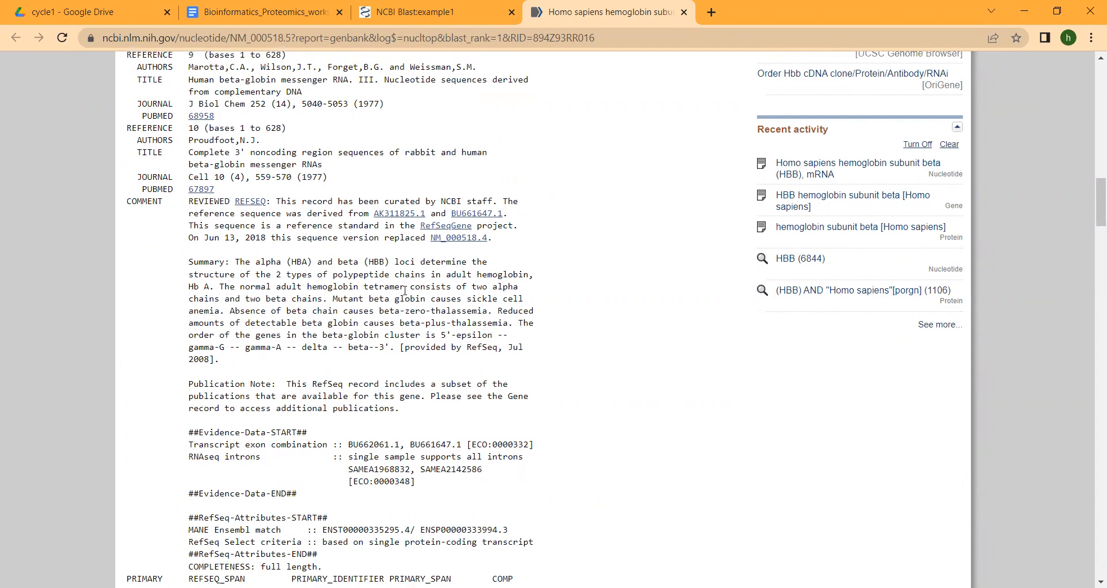
# Return to the BLAST results and view the alignment for Homo sapiens hemoglobin subunit beta (HBB), mRNA
pyautogui.scroll(1, 548, 323)
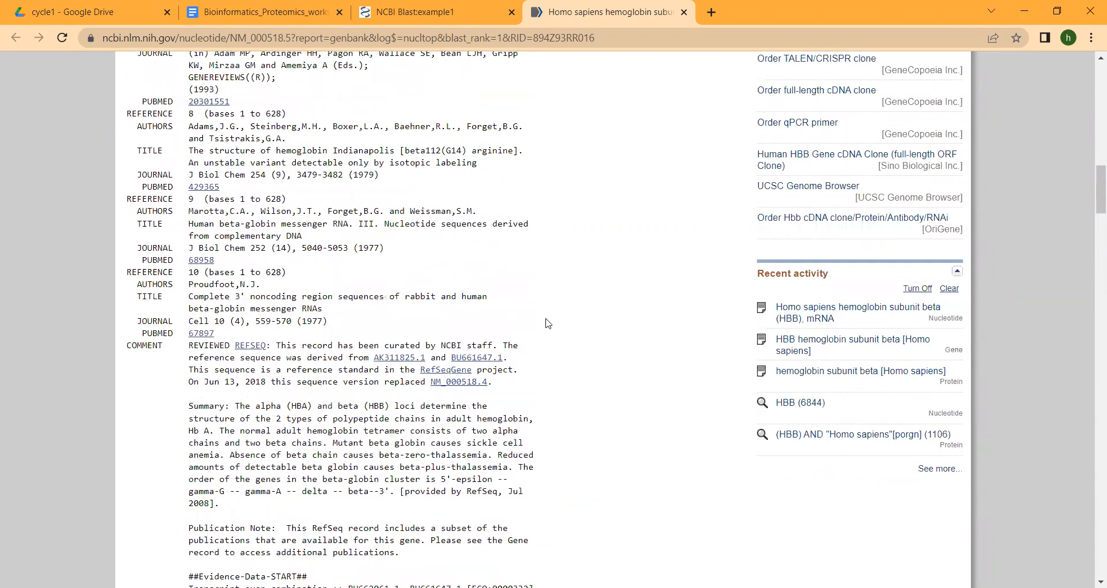
pyautogui.scroll(16, 548, 324)
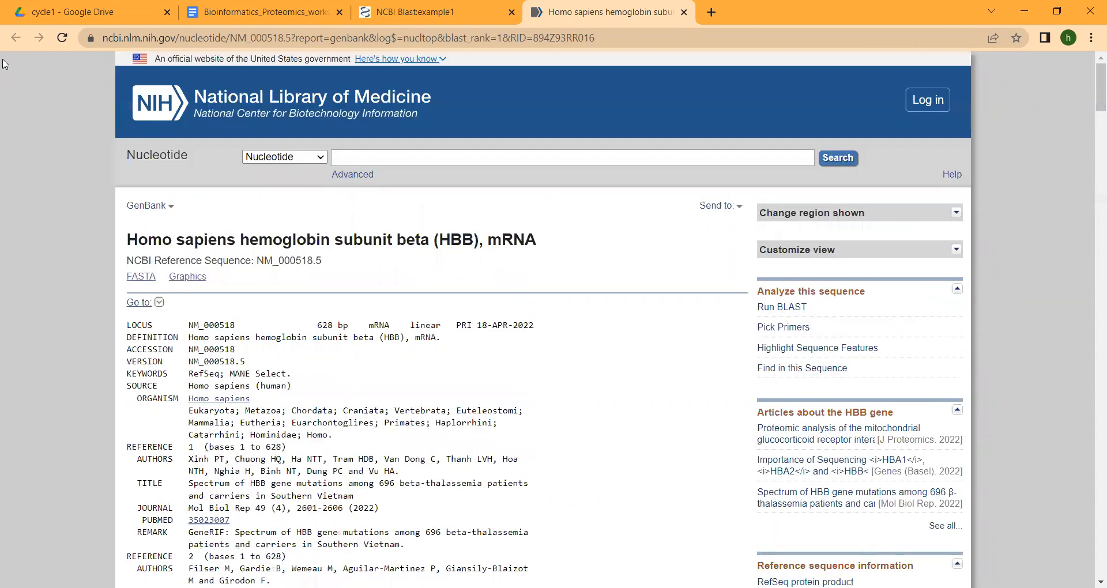
pyautogui.click(379, 14)
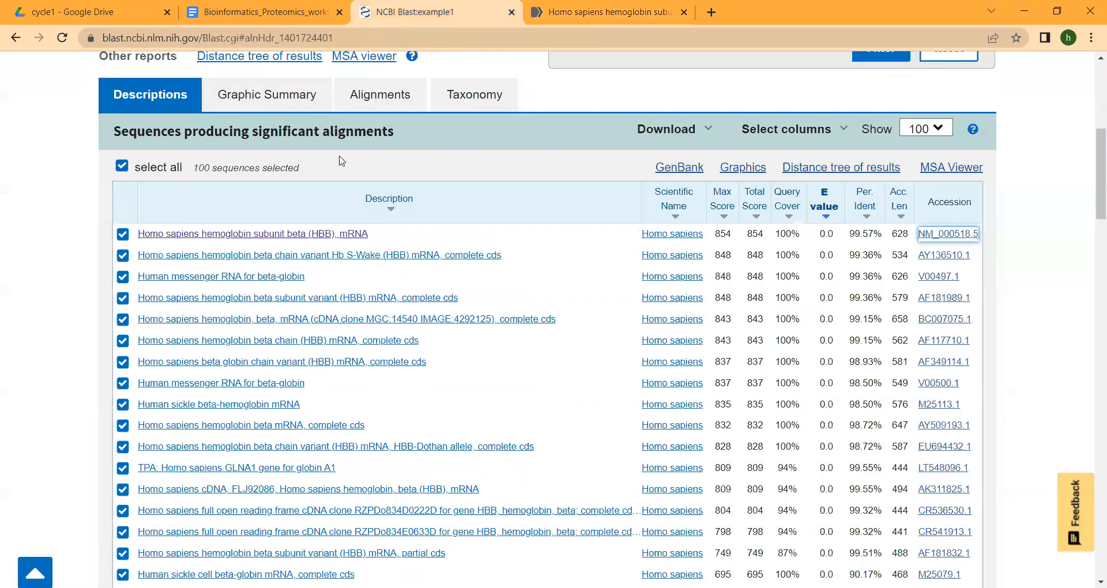
pyautogui.click(319, 235)
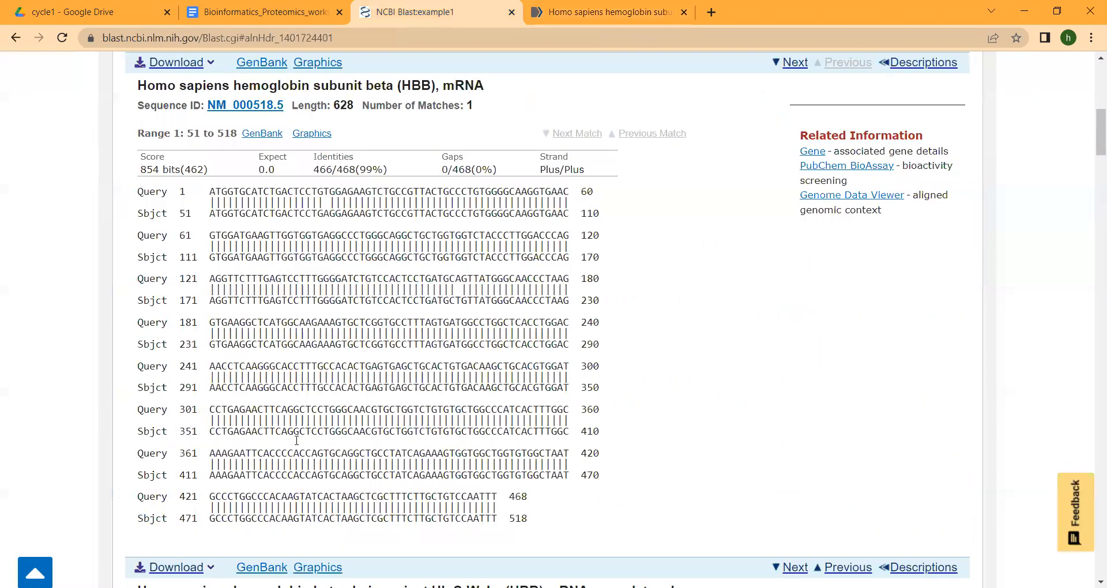
pyautogui.scroll(-1, 316, 362)
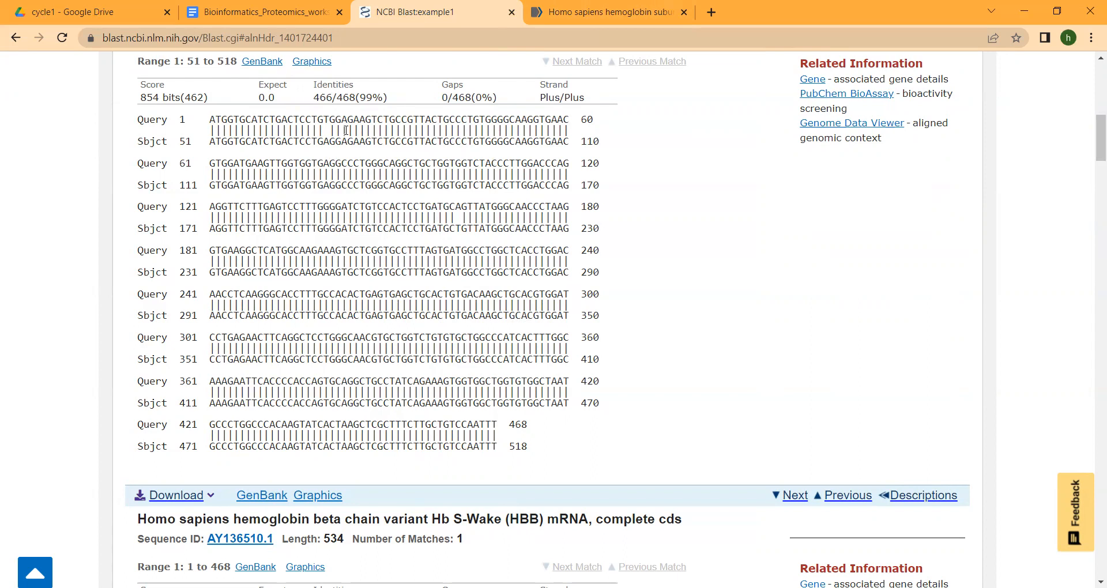
# Inspect the mismatched bases between query and subject in the first and third rows of the HBB alignment
pyautogui.moveTo(322, 140); pyautogui.dragTo(331, 140)
pyautogui.moveTo(324, 120); pyautogui.dragTo(329, 122)
pyautogui.click(456, 227)
pyautogui.doubleClick(455, 226)
pyautogui.click(457, 226)
pyautogui.doubleClick(459, 206)
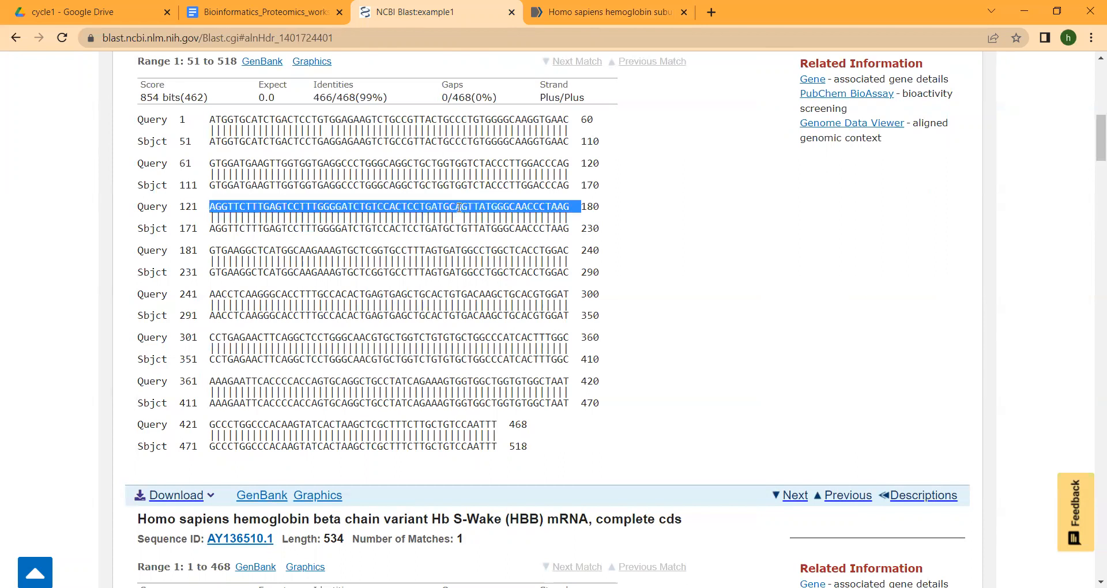
pyautogui.click(451, 224)
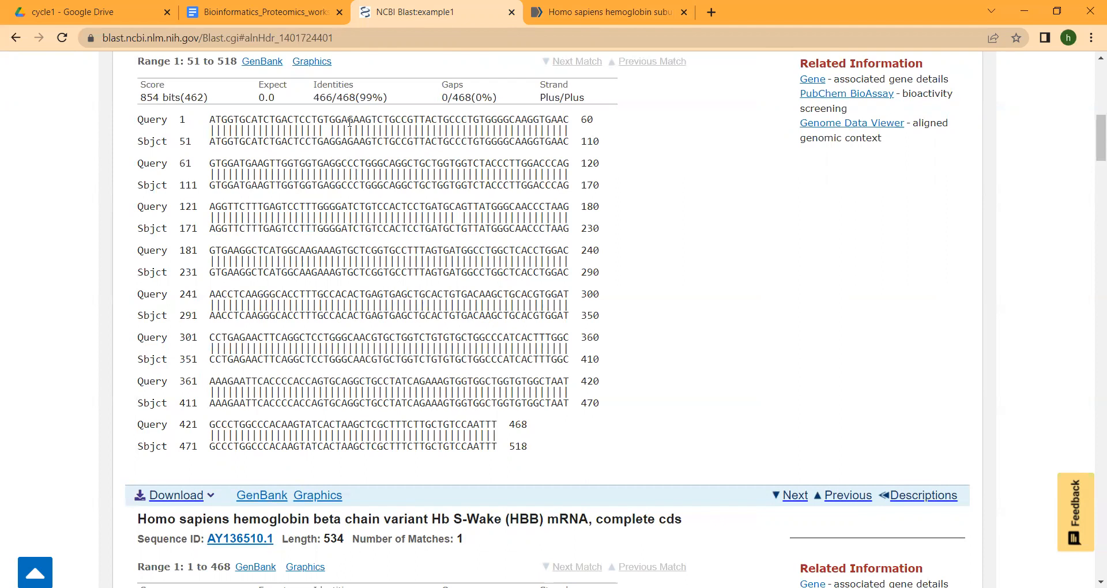
# Go back to the HBB mRNA GenBank record and examine its references, comment summary and related information links
pyautogui.click(611, 11)
pyautogui.scroll(-3, 467, 358)
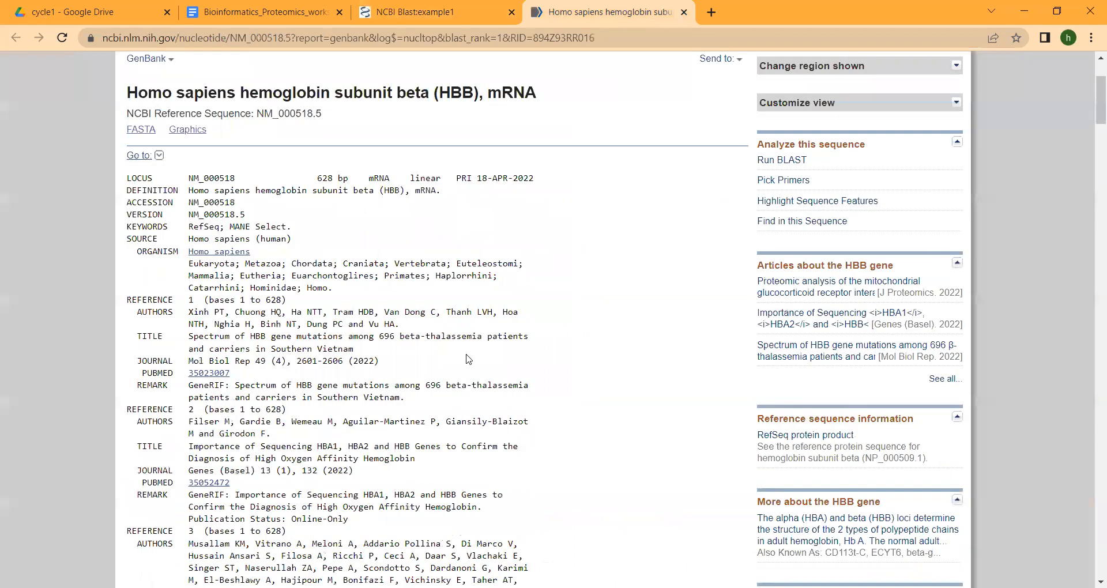
pyautogui.scroll(-10, 467, 358)
pyautogui.scroll(-5, 368, 227)
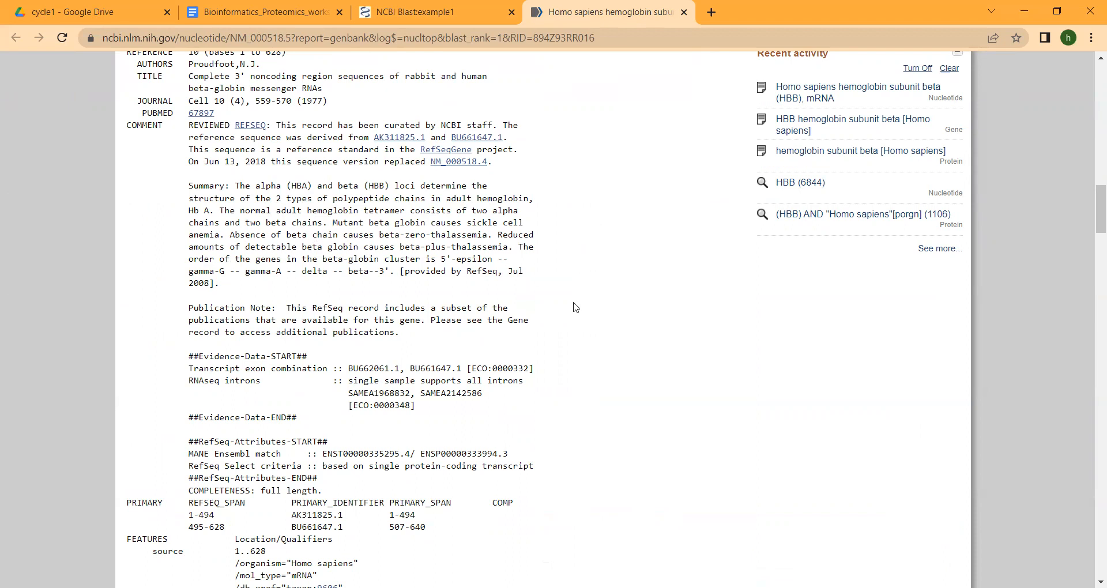
pyautogui.scroll(-3, 574, 305)
pyautogui.scroll(3, 572, 304)
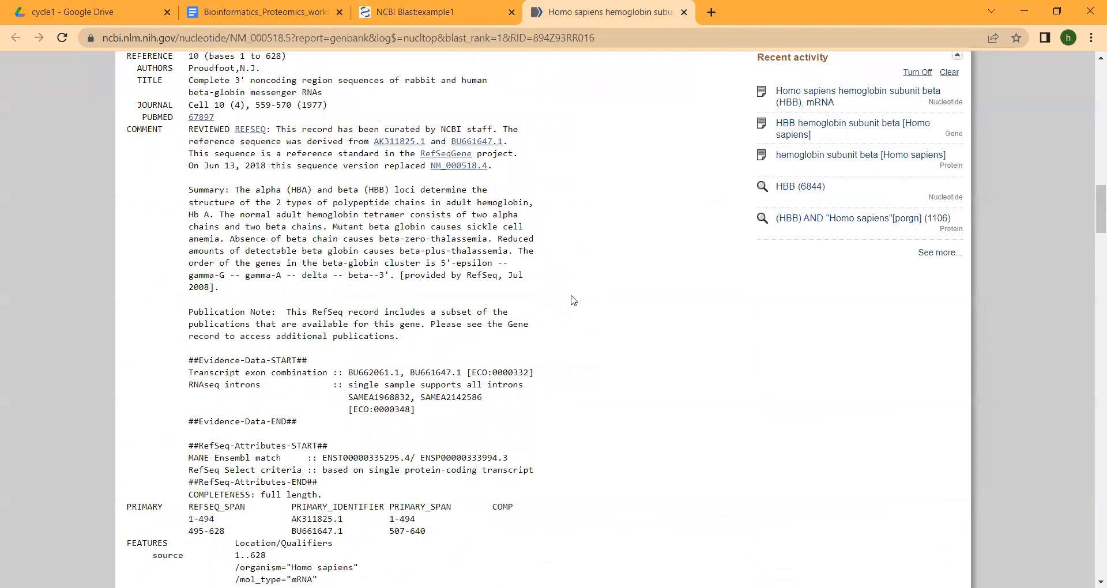
pyautogui.scroll(2, 574, 301)
pyautogui.scroll(2, 574, 300)
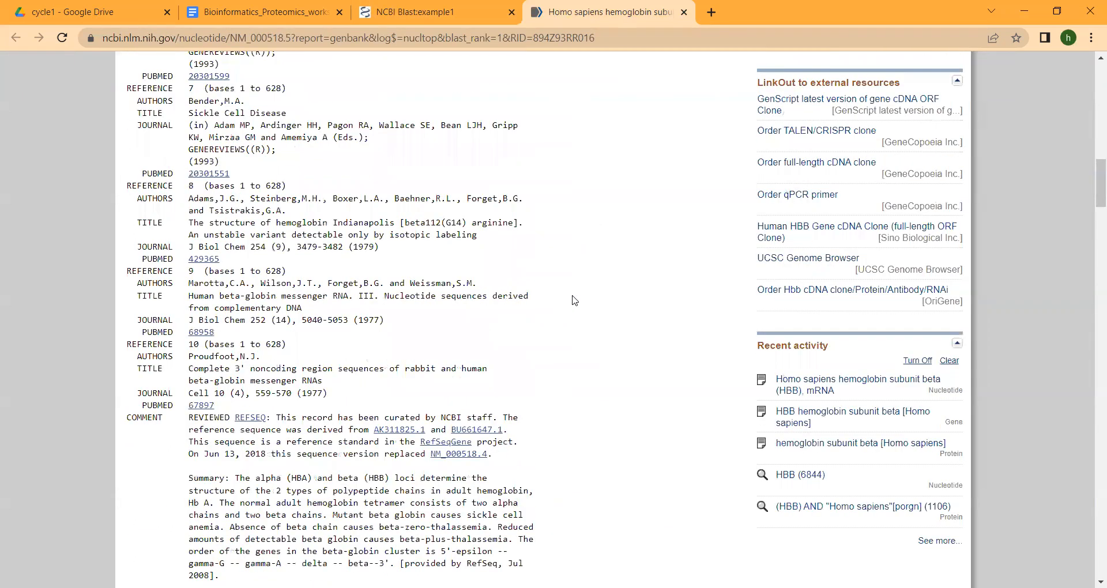
pyautogui.scroll(5, 574, 301)
pyautogui.scroll(1, 574, 300)
pyautogui.scroll(1, 574, 300)
pyautogui.scroll(-1, 574, 300)
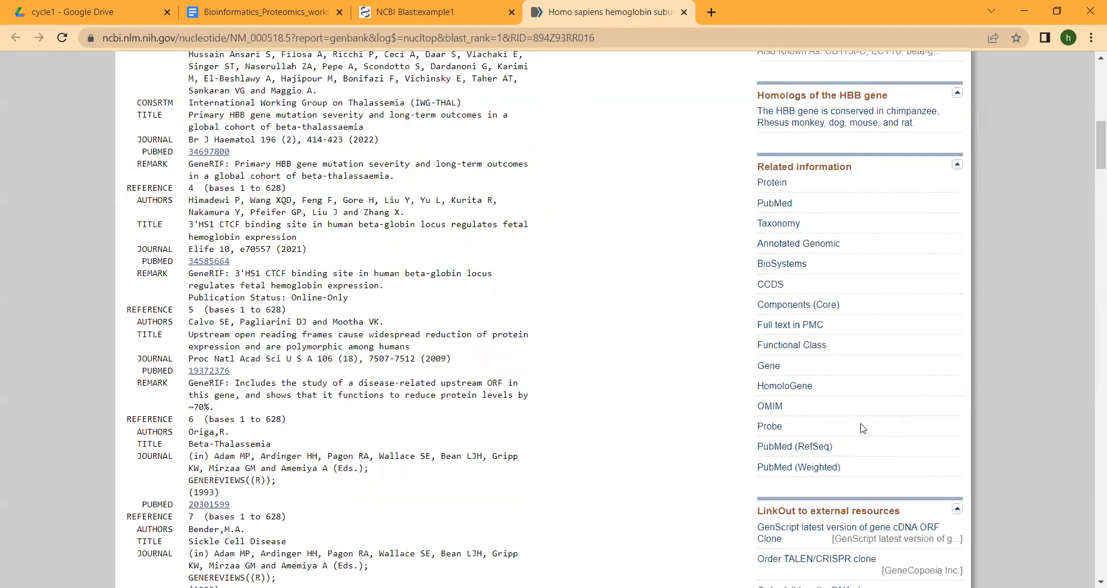
# Open the linked Gene record for HBB and examine its genomic context, transcript tracks and expression data
pyautogui.click(773, 367)
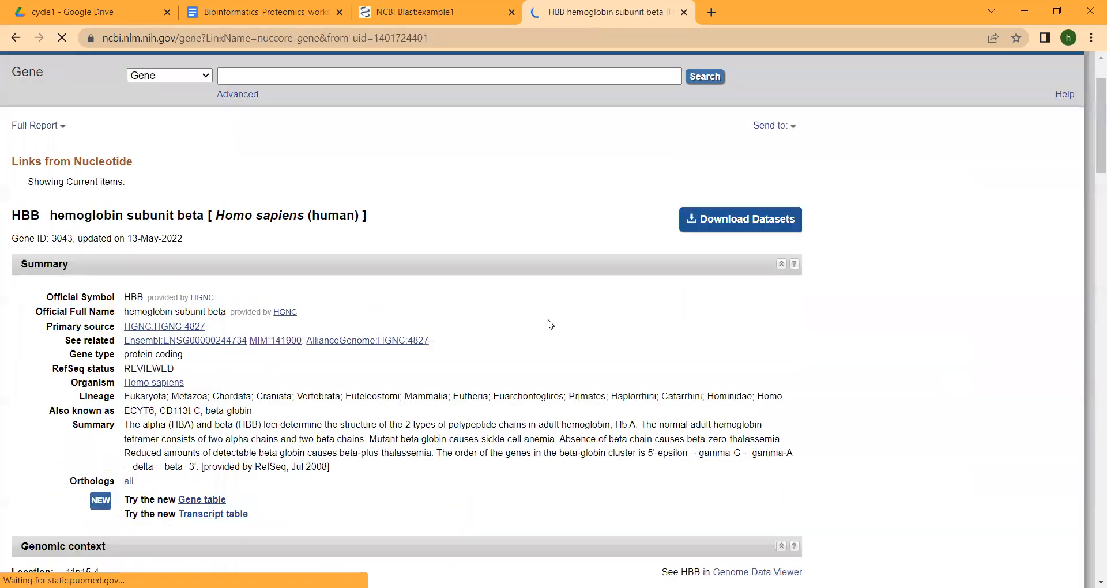
pyautogui.scroll(-7, 551, 325)
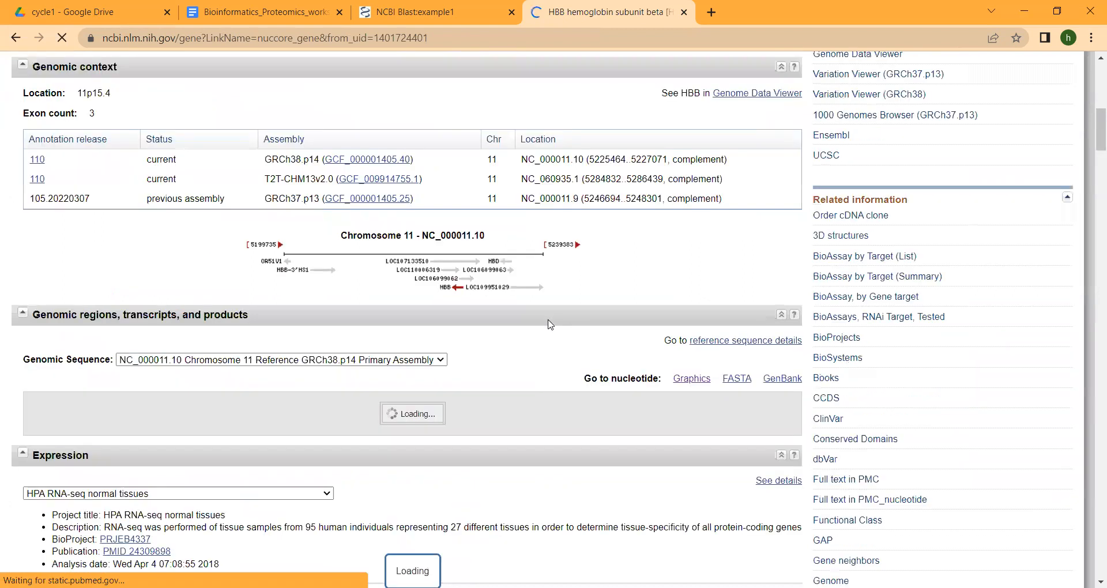
pyautogui.scroll(-1, 550, 325)
pyautogui.scroll(-1, 511, 123)
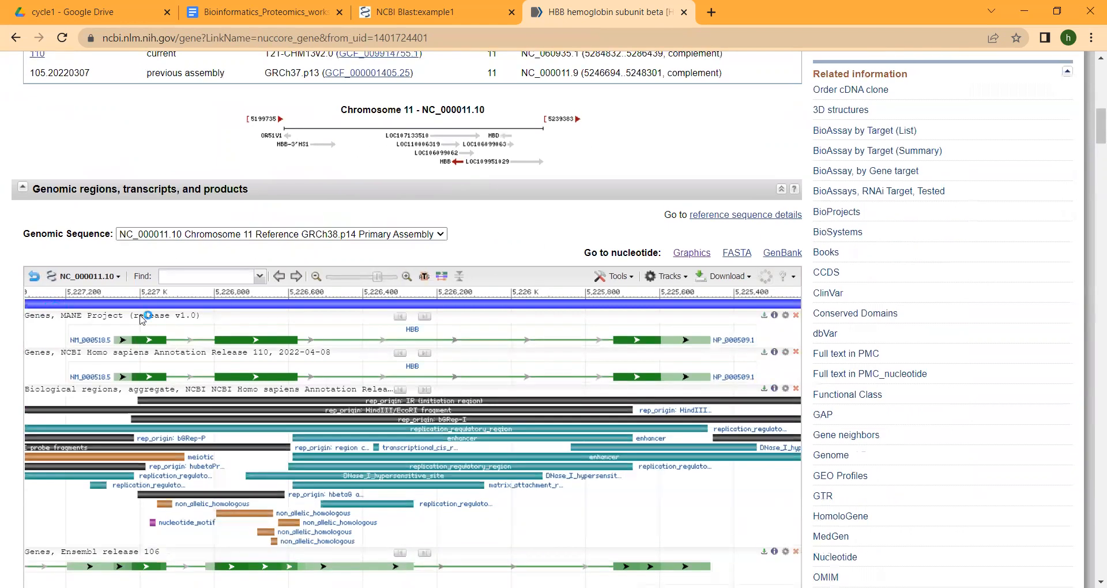
pyautogui.scroll(-1, 143, 319)
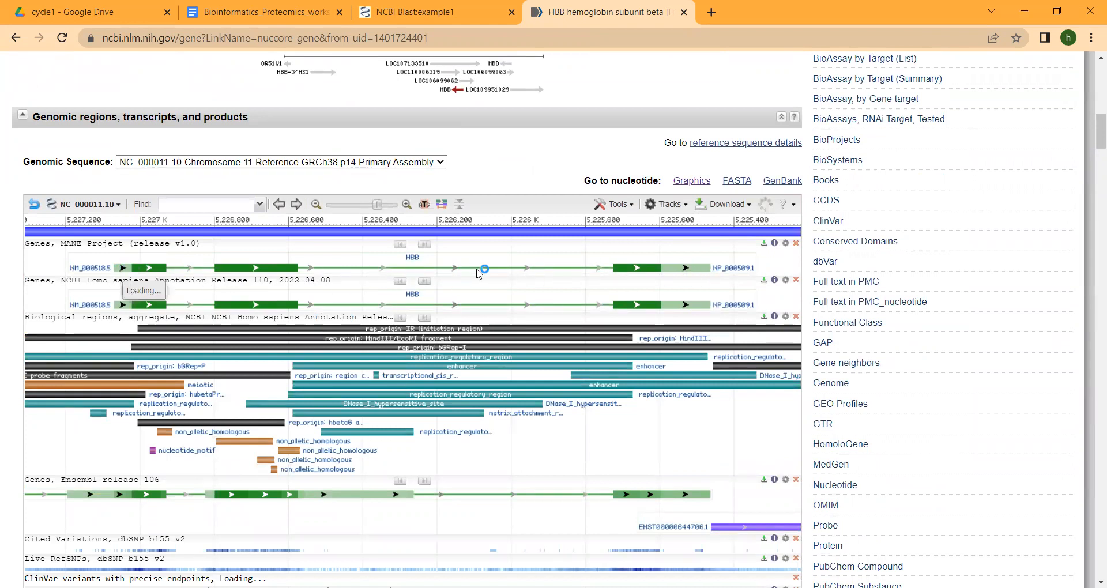
pyautogui.scroll(-4, 320, 208)
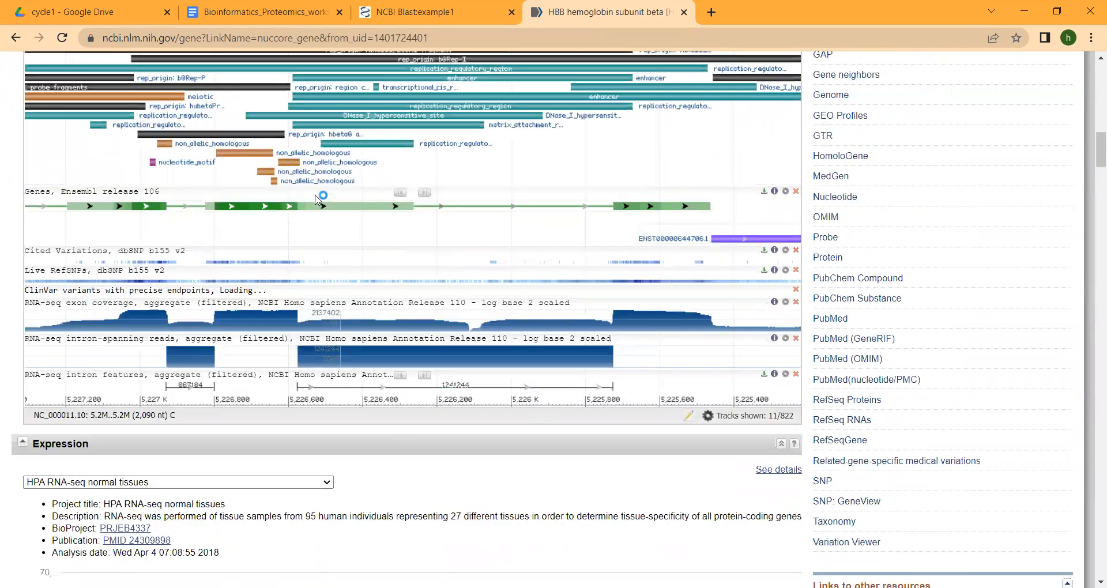
pyautogui.scroll(-4, 456, 306)
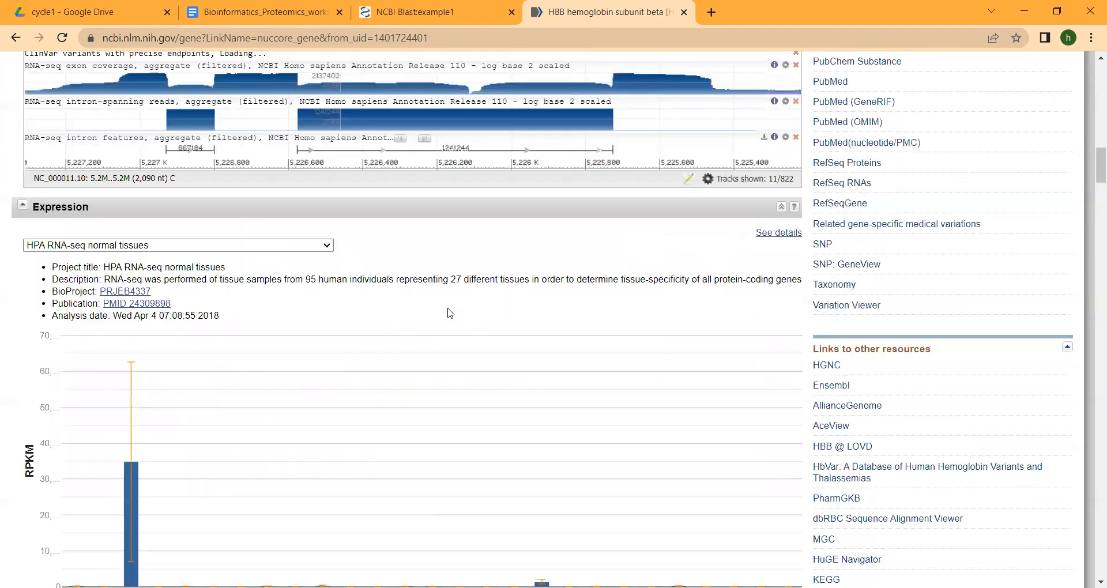
pyautogui.scroll(4, 449, 313)
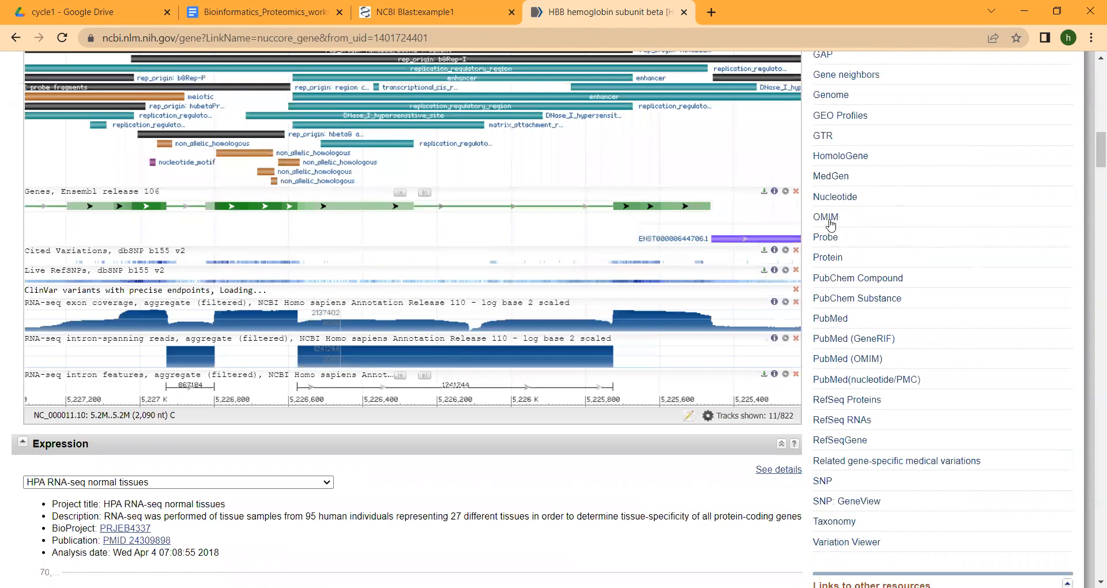
# View the OMIM entries linked to the HBB Gene record and return to the HBB mRNA GenBank record
pyautogui.click(831, 223)
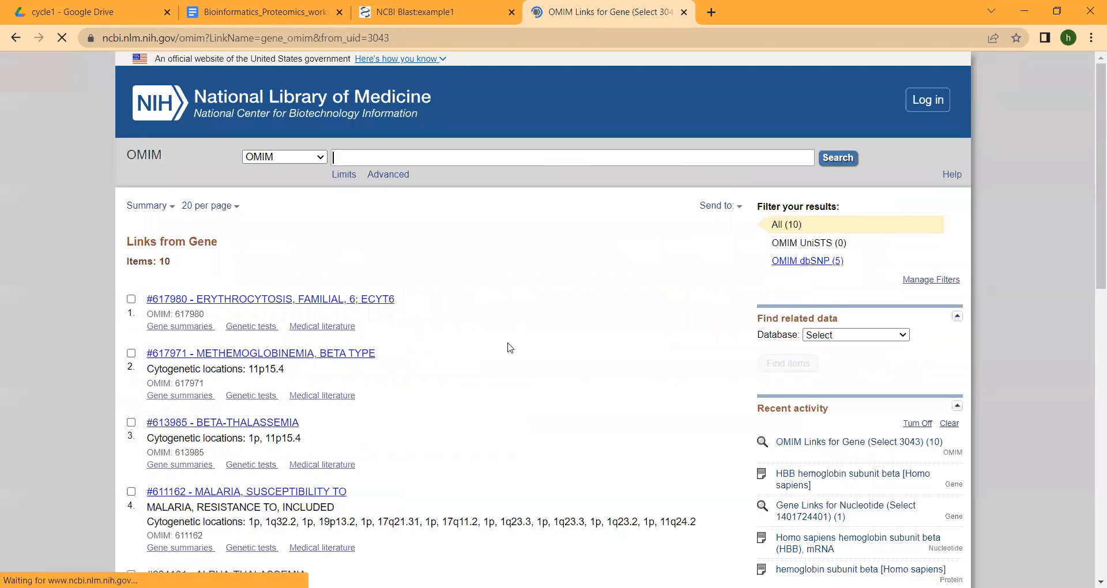
pyautogui.click(16, 38)
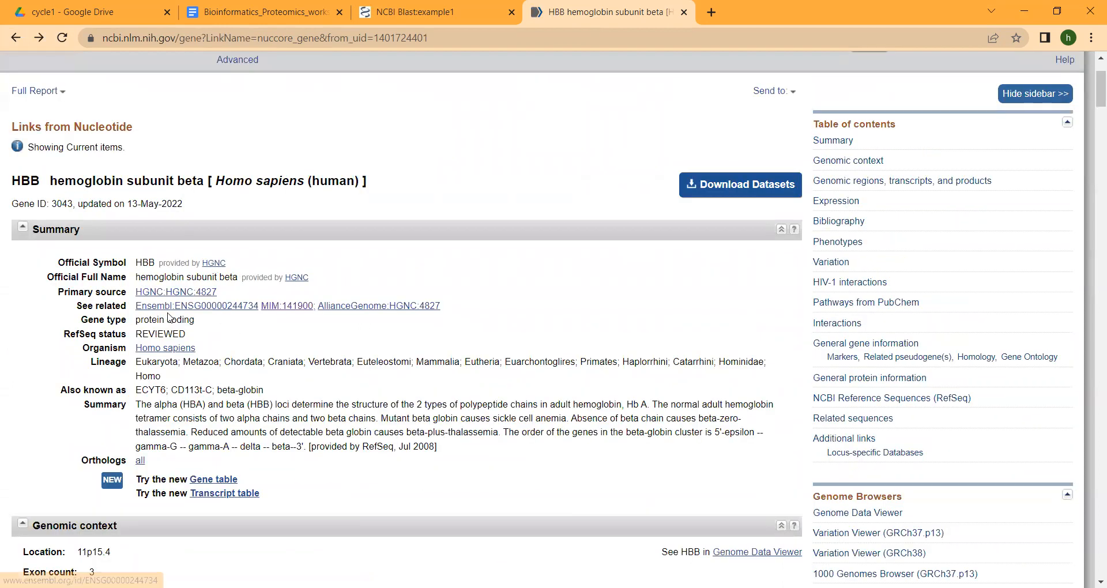
pyautogui.click(16, 37)
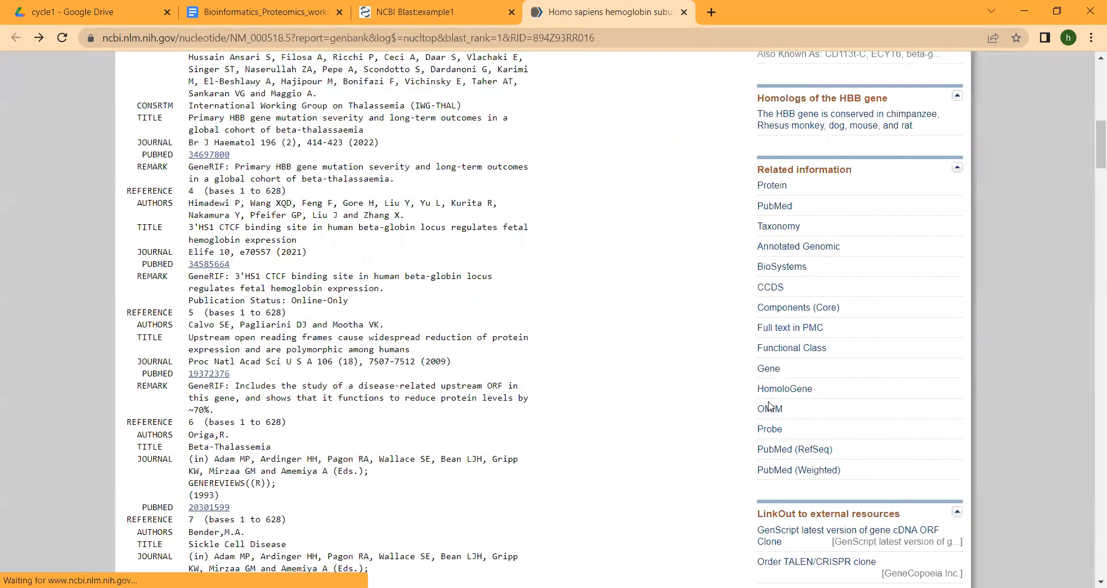
# Open OMIM entry 141900 for the hemoglobin beta locus from the GenBank record's links and view its gene-phenotype relationships
pyautogui.click(769, 411)
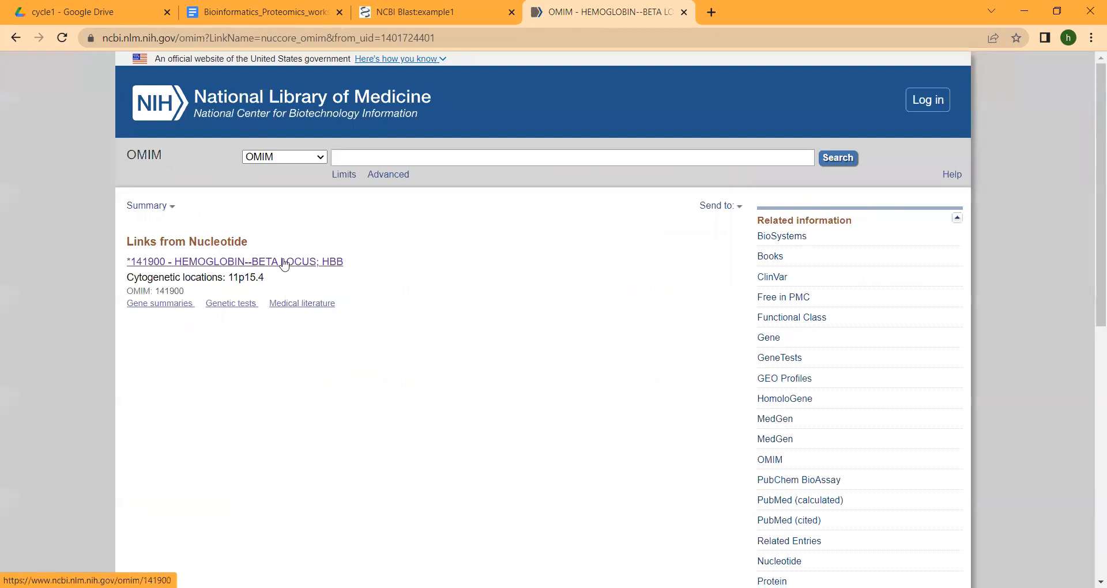
pyautogui.click(284, 262)
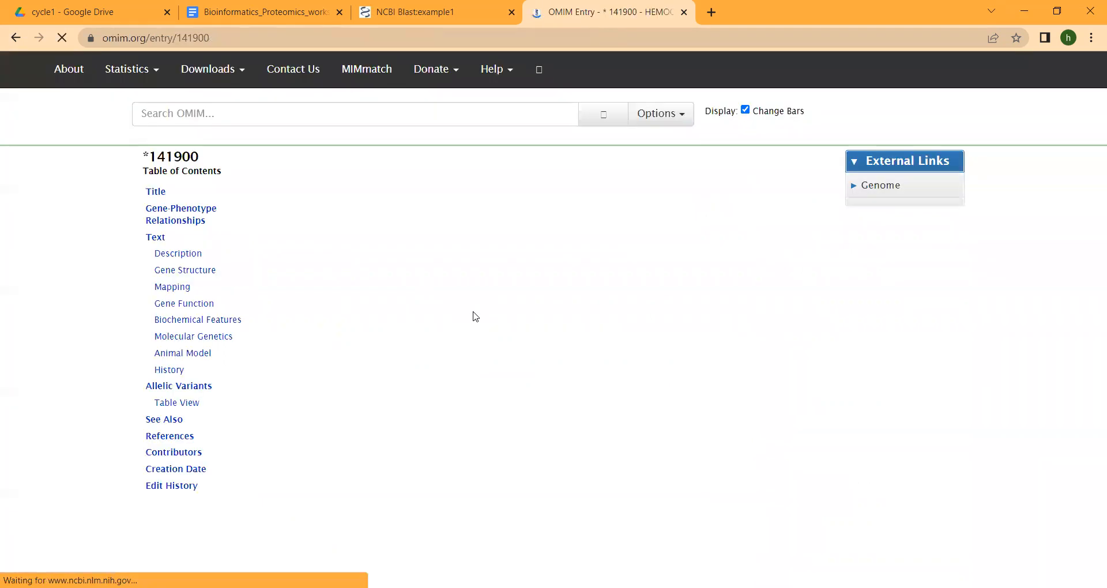
pyautogui.scroll(-4, 477, 316)
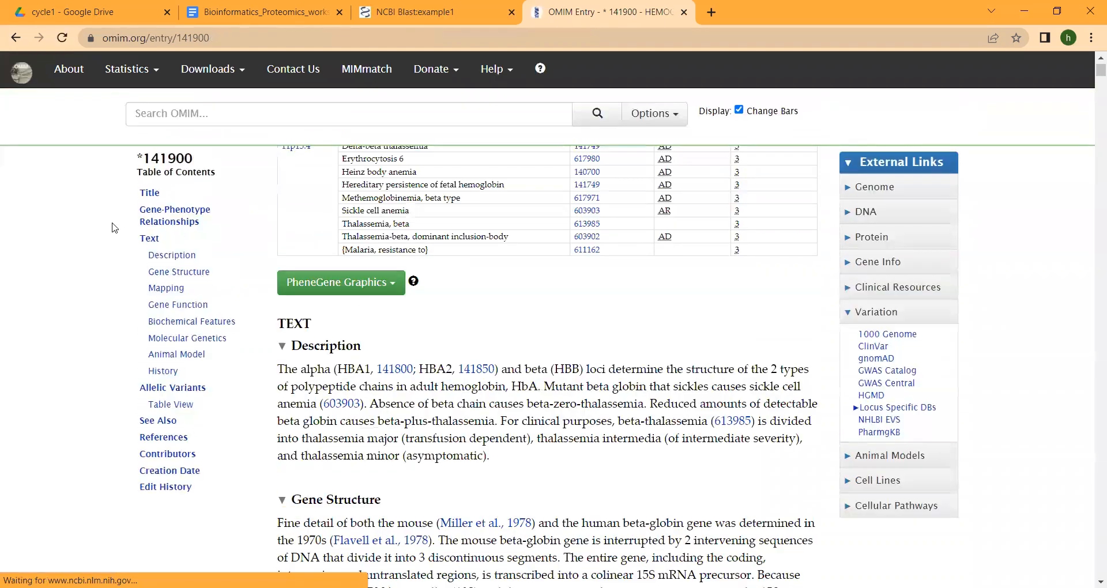
pyautogui.click(157, 205)
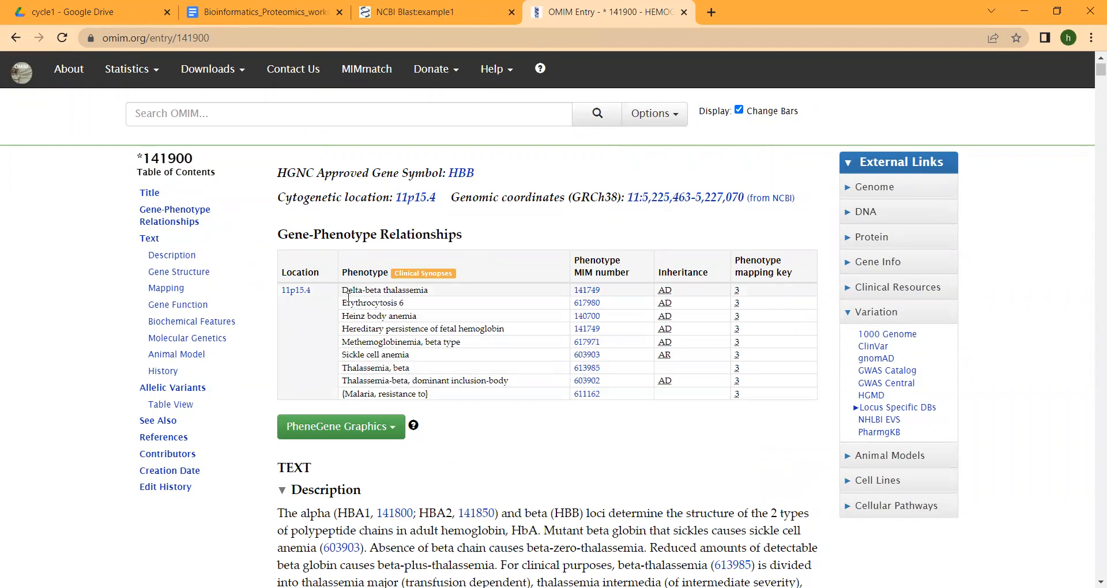
# Read the OMIM entry's sections from Description through Molecular Genetics and return to the OMIM links from Nucleotide
pyautogui.scroll(-3, 557, 430)
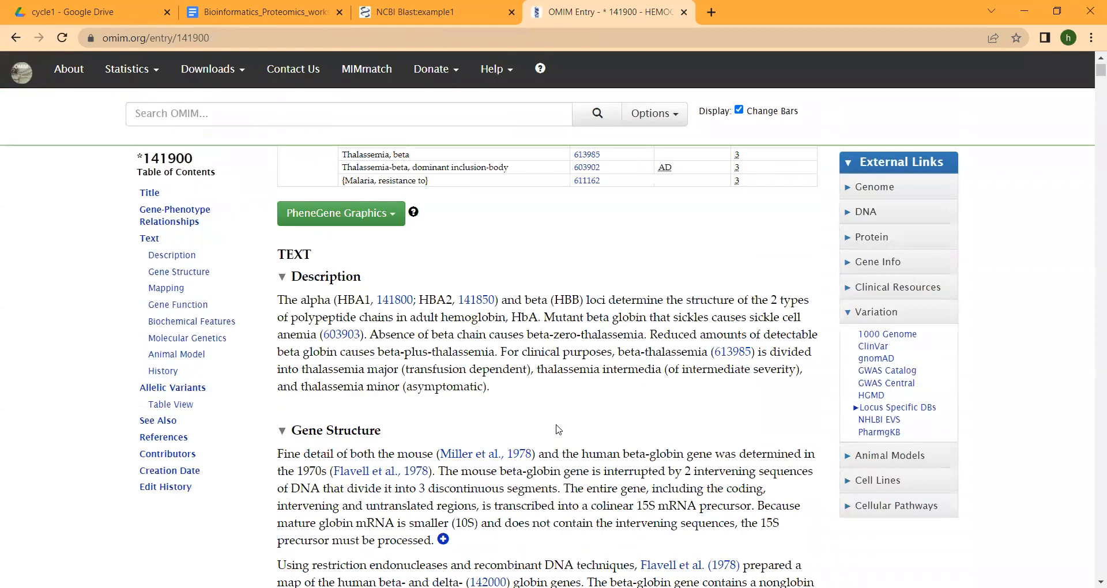
pyautogui.scroll(-4, 557, 331)
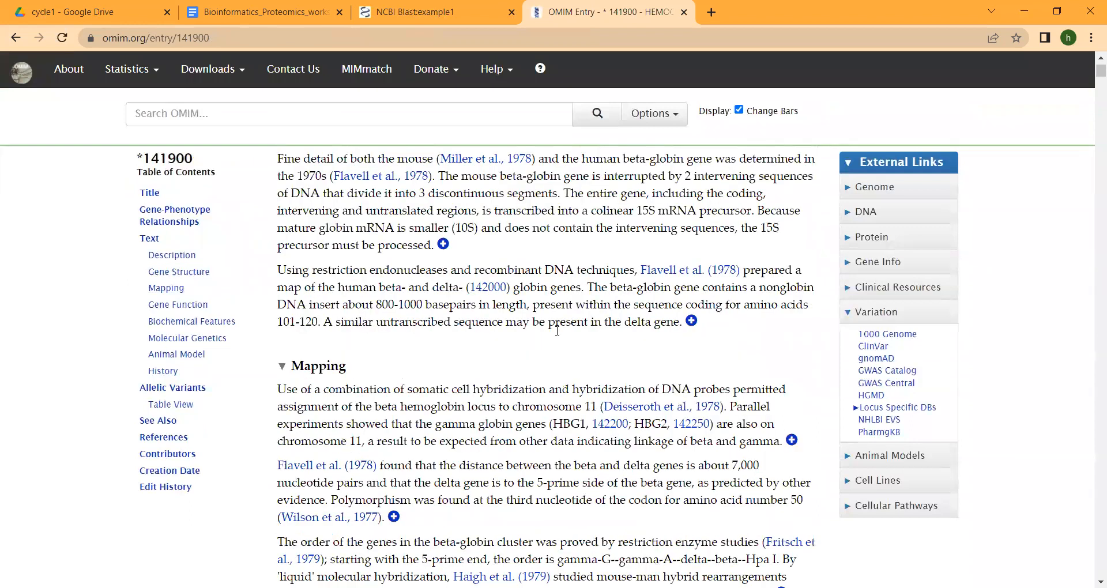
pyautogui.scroll(2, 557, 331)
pyautogui.scroll(-4, 617, 460)
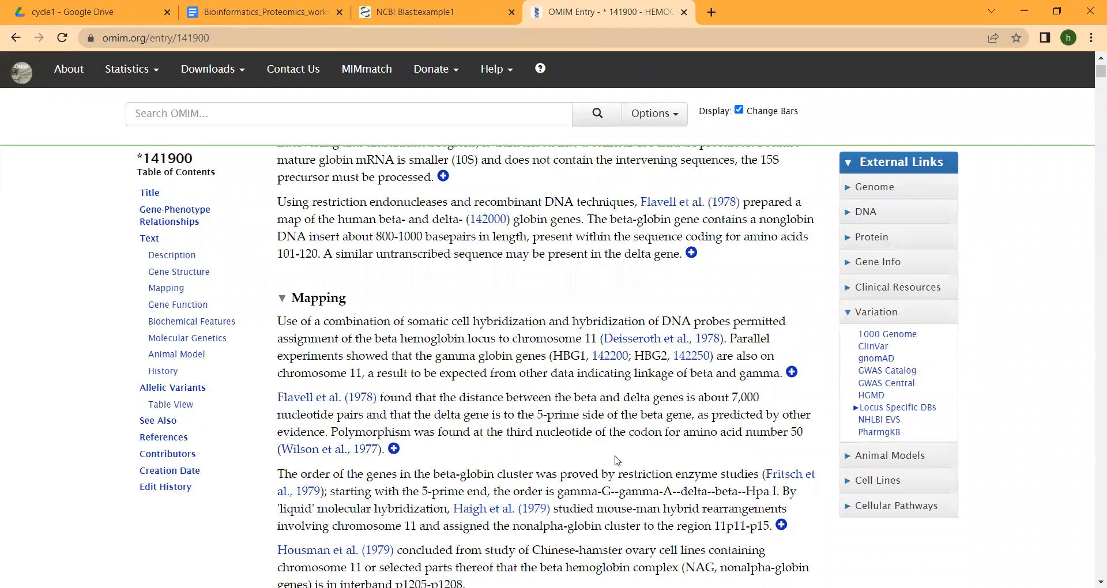
pyautogui.scroll(-6, 617, 459)
pyautogui.scroll(-10, 595, 425)
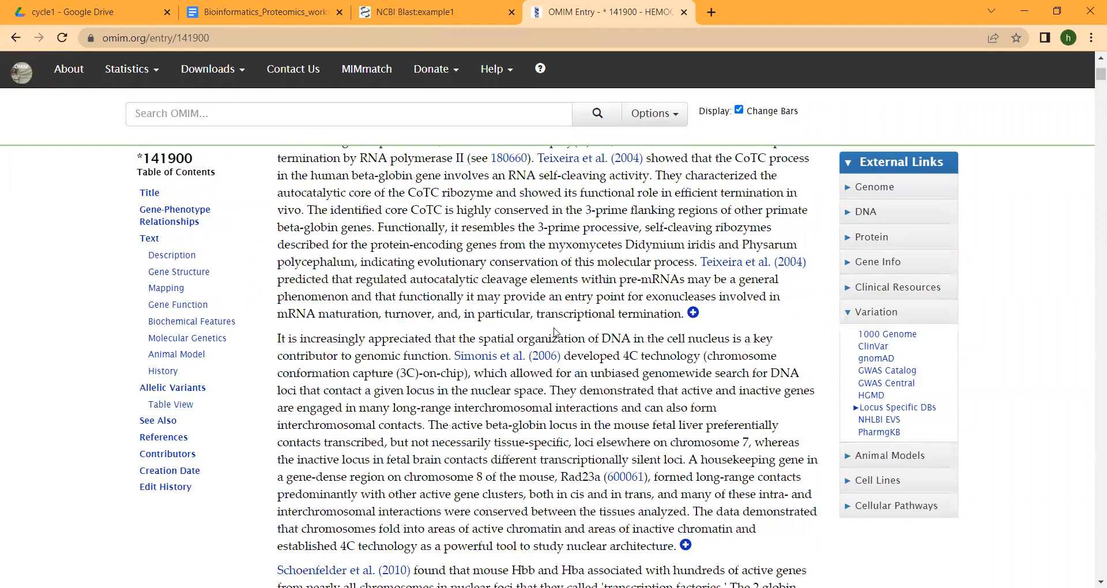
pyautogui.scroll(-5, 576, 443)
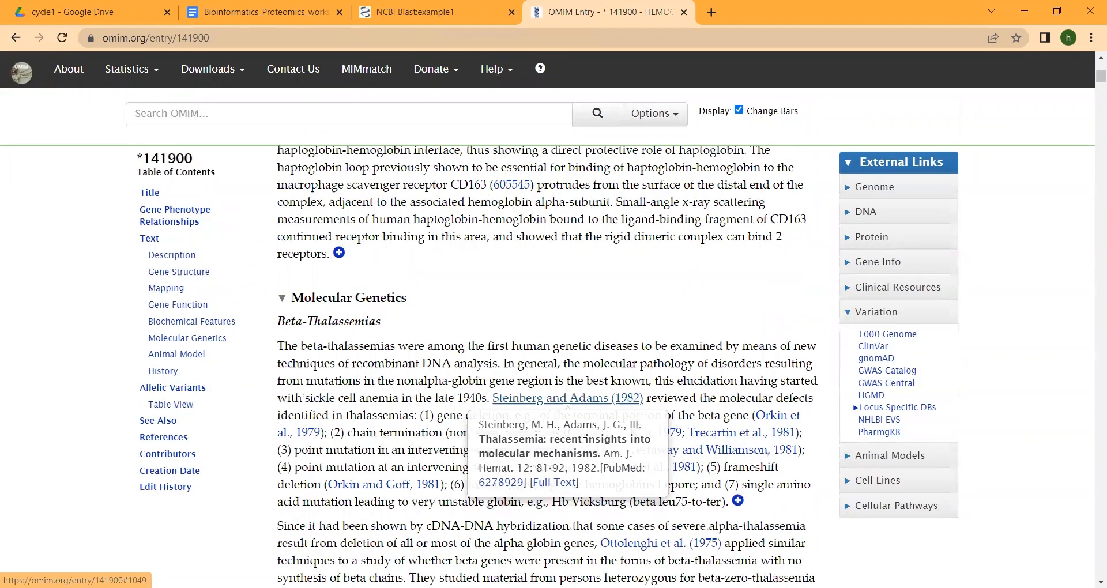
pyautogui.scroll(-8, 584, 442)
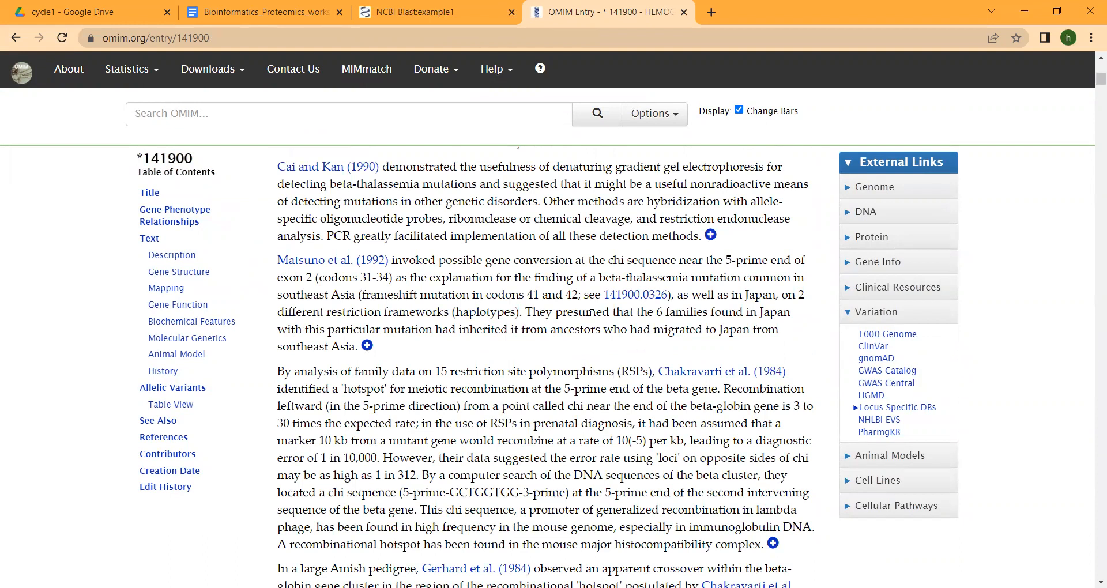
pyautogui.scroll(1, 524, 435)
pyautogui.scroll(-10, 536, 438)
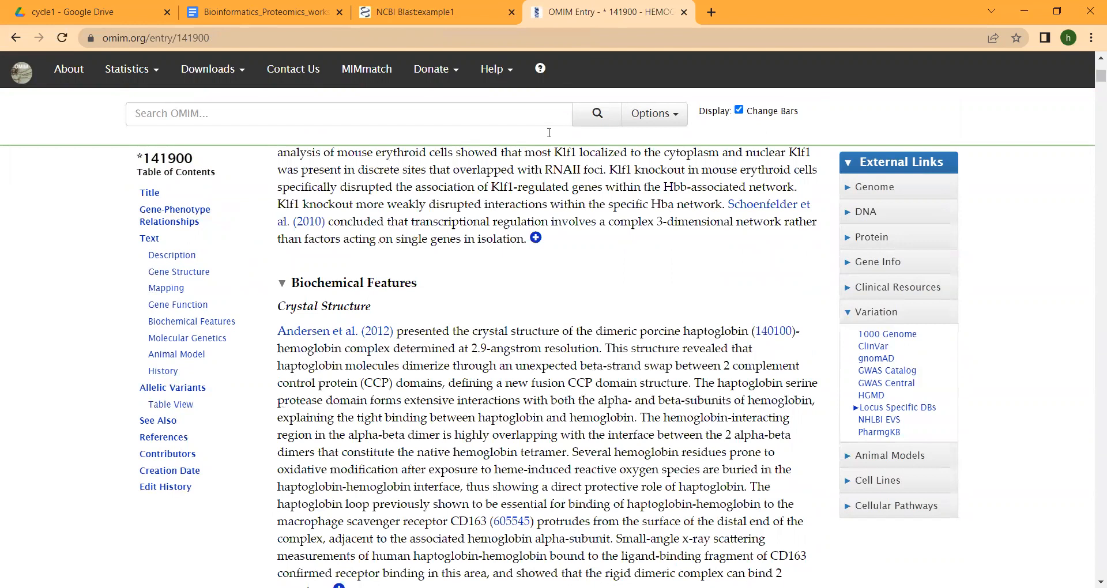
pyautogui.scroll(20, 567, 240)
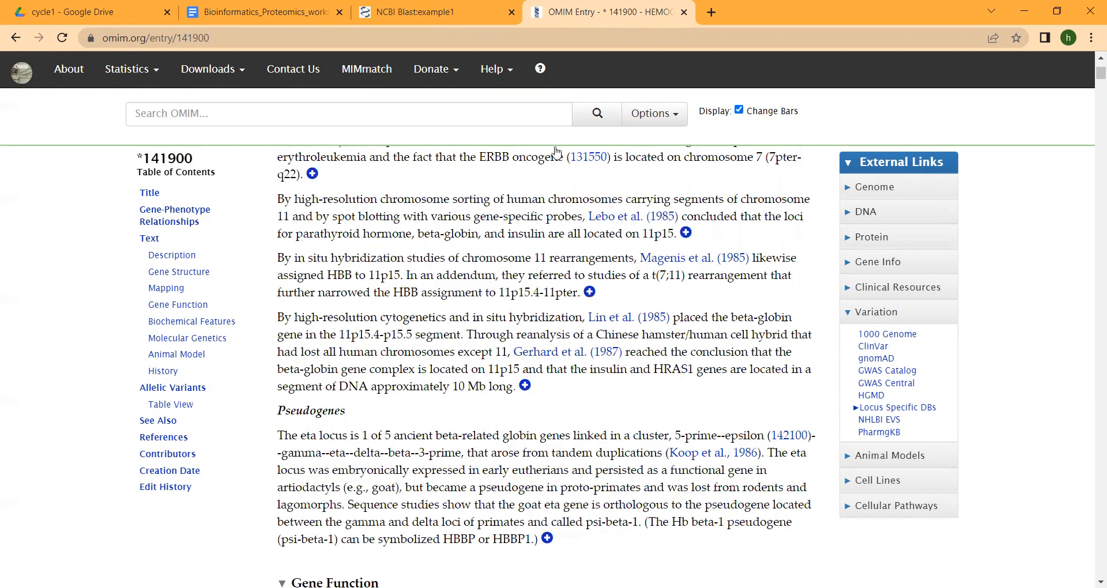
pyautogui.click(15, 39)
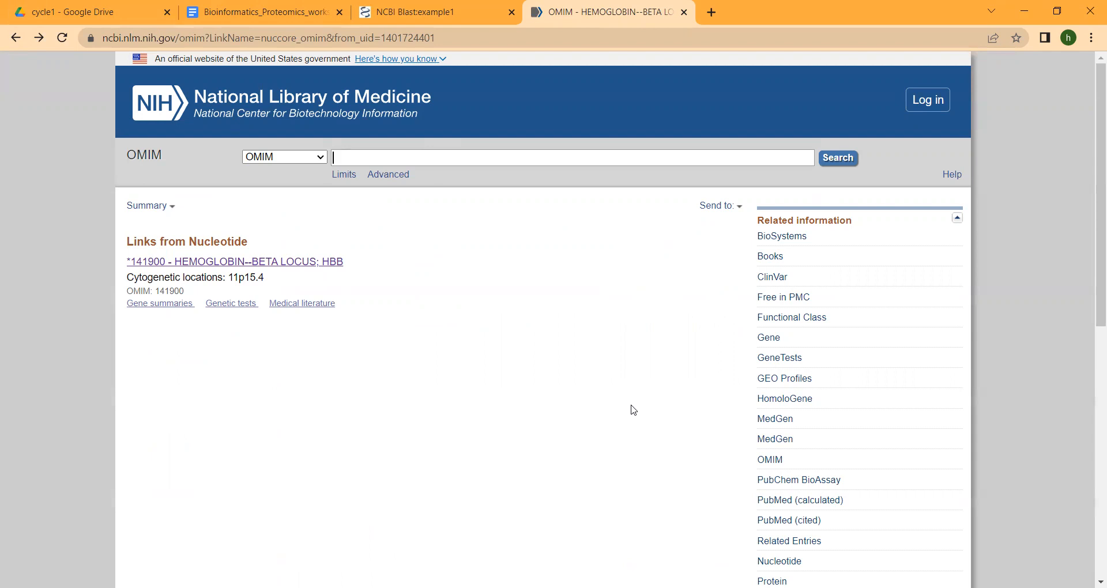
# Return to the HBB mRNA GenBank record and go from its page header to the NCBI home page
pyautogui.click(17, 40)
pyautogui.scroll(7, 404, 326)
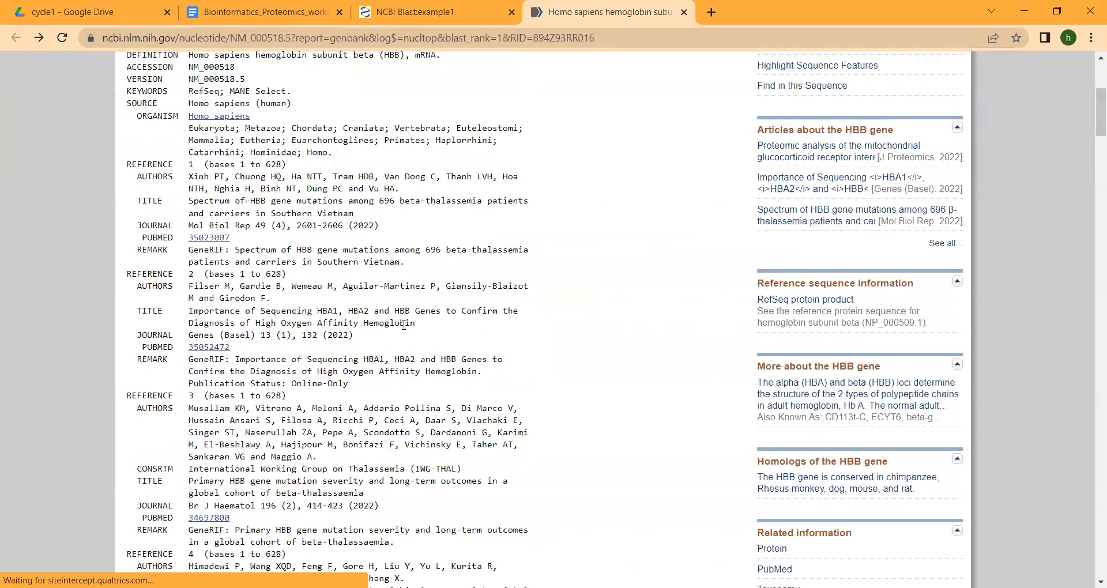
pyautogui.scroll(5, 450, 319)
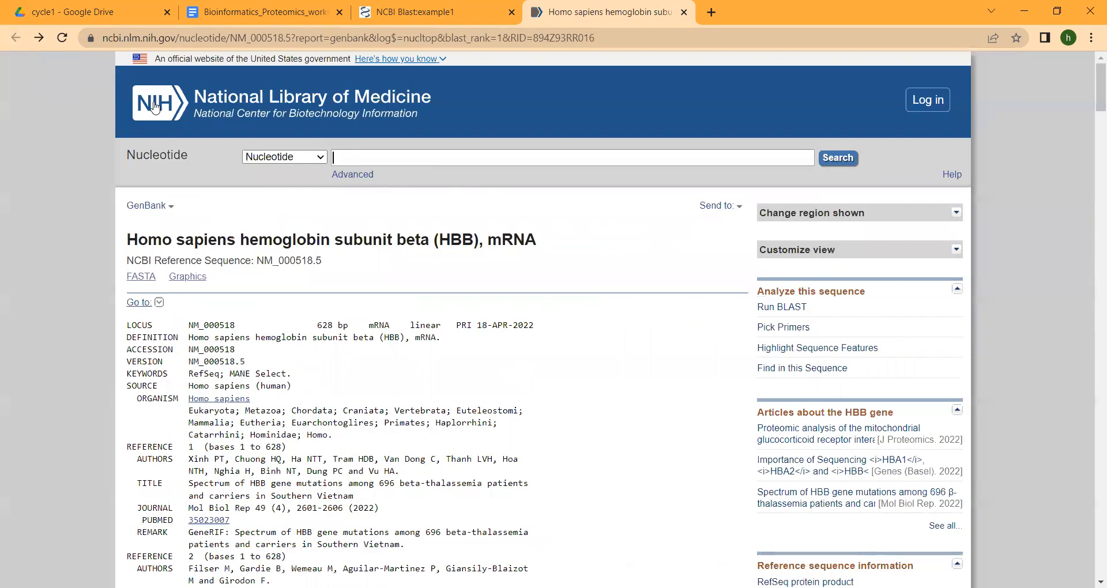
pyautogui.click(154, 106)
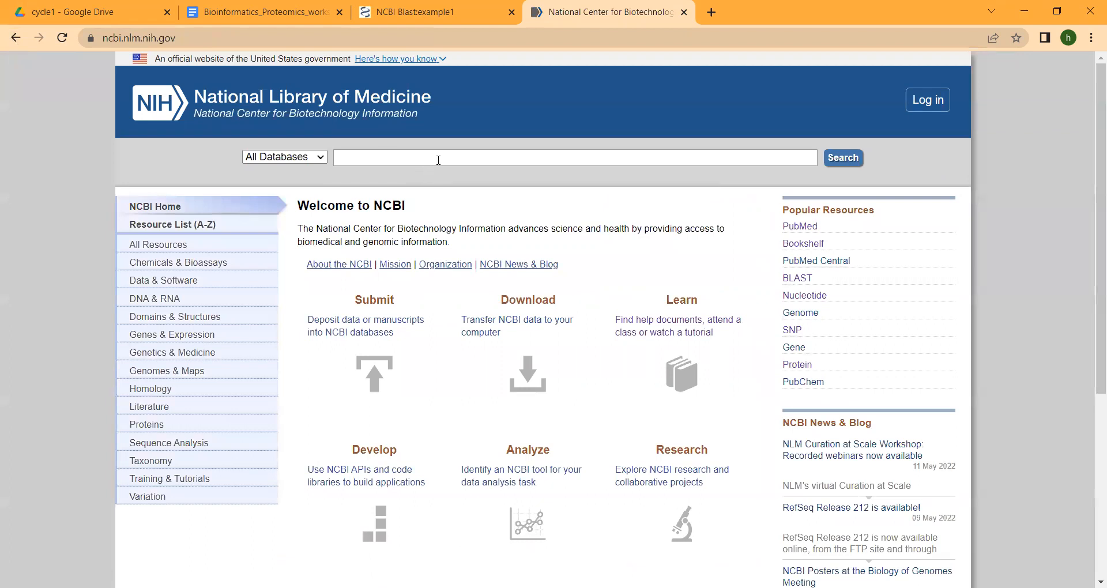
# Search the Nucleotide database for HBB
pyautogui.write('HBB')
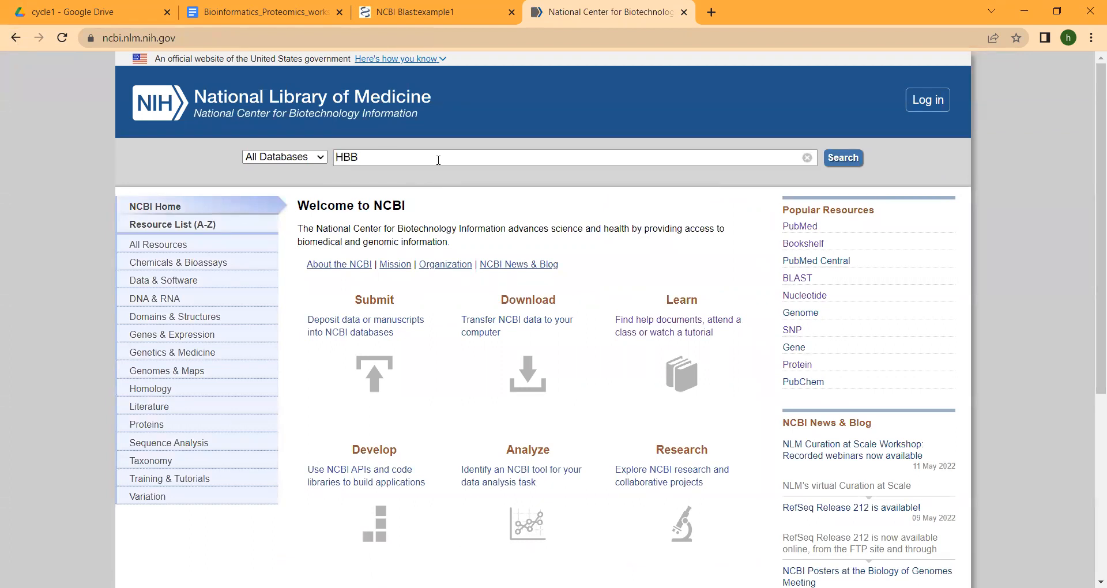
pyautogui.click(323, 160)
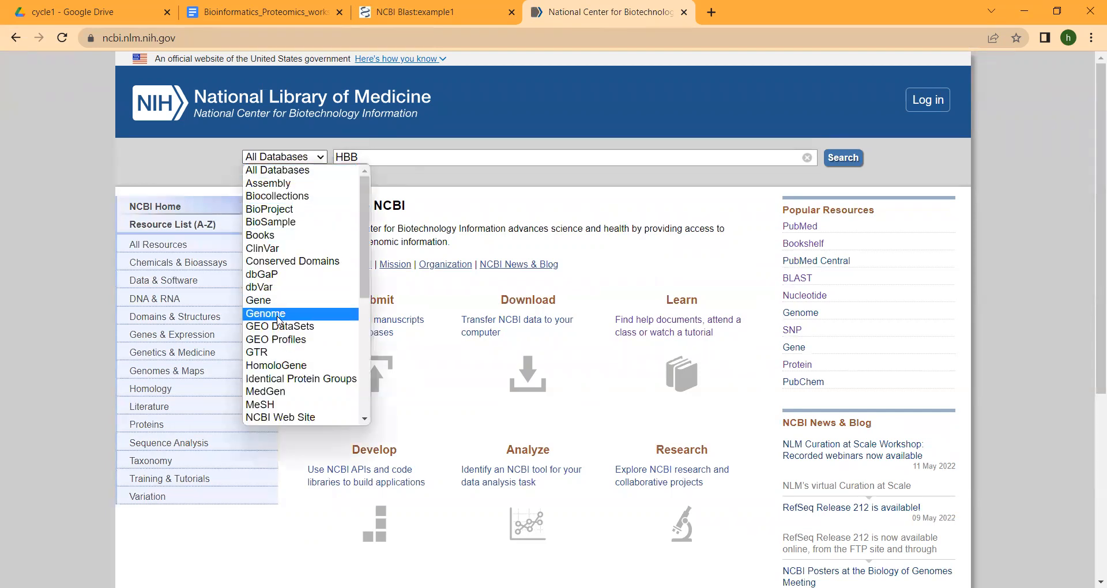
pyautogui.scroll(-5, 287, 304)
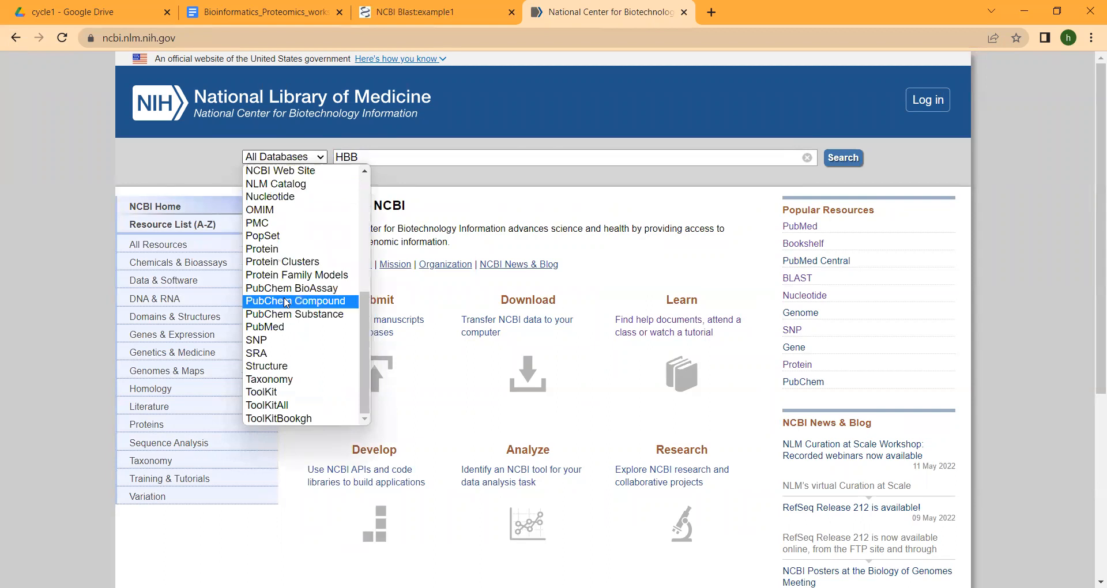
pyautogui.scroll(3, 293, 352)
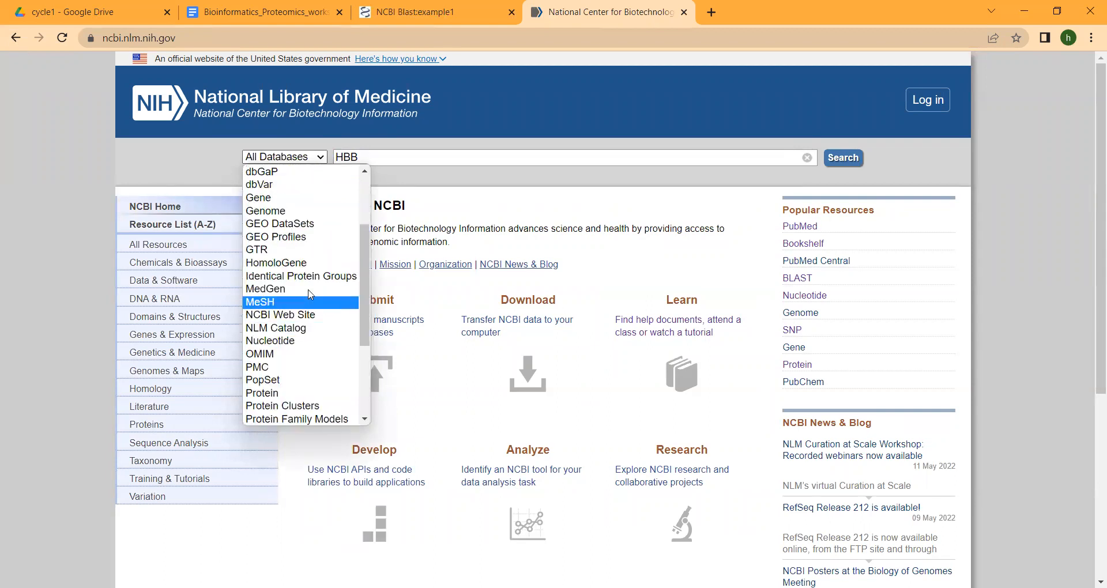
pyautogui.scroll(3, 306, 340)
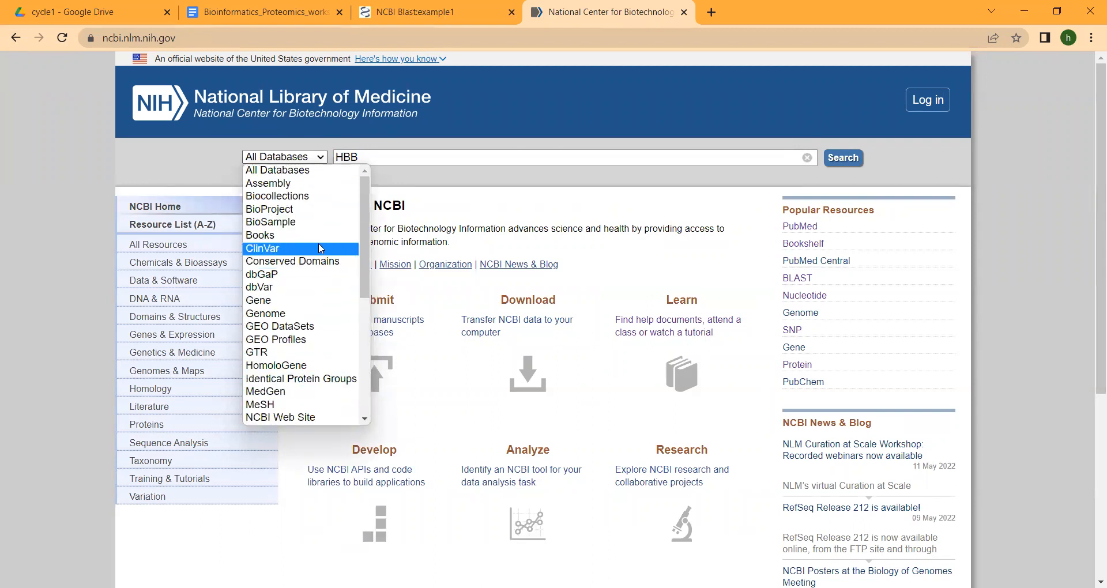
pyautogui.scroll(-3, 317, 245)
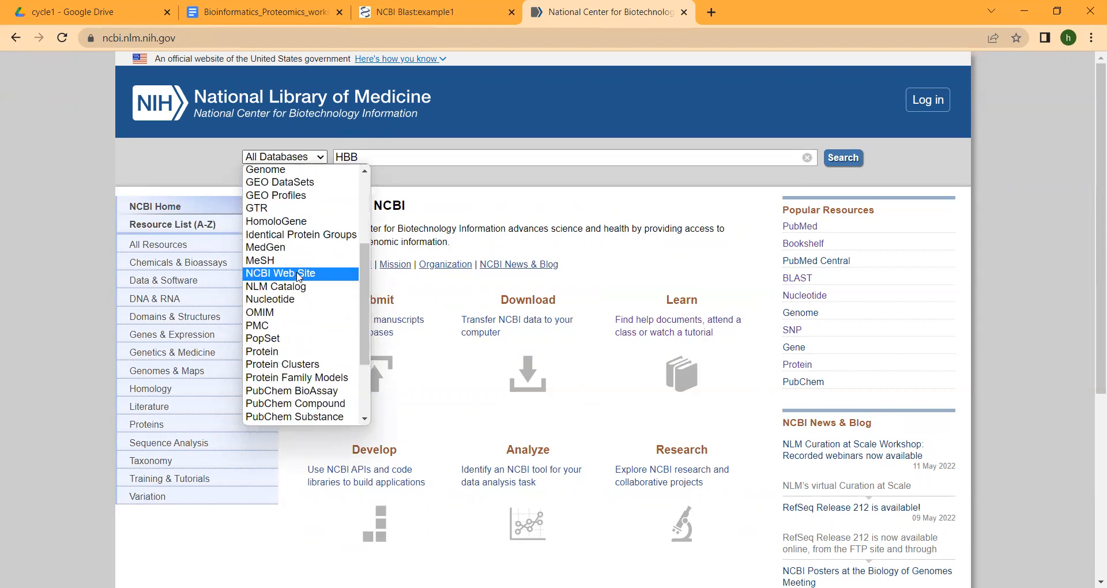
pyautogui.click(292, 300)
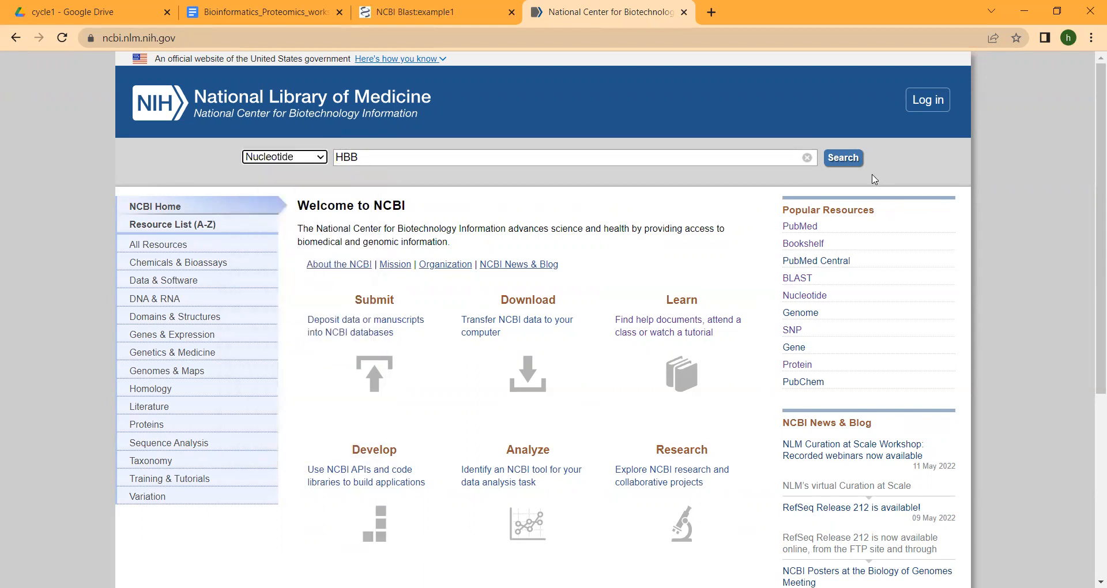
pyautogui.click(847, 159)
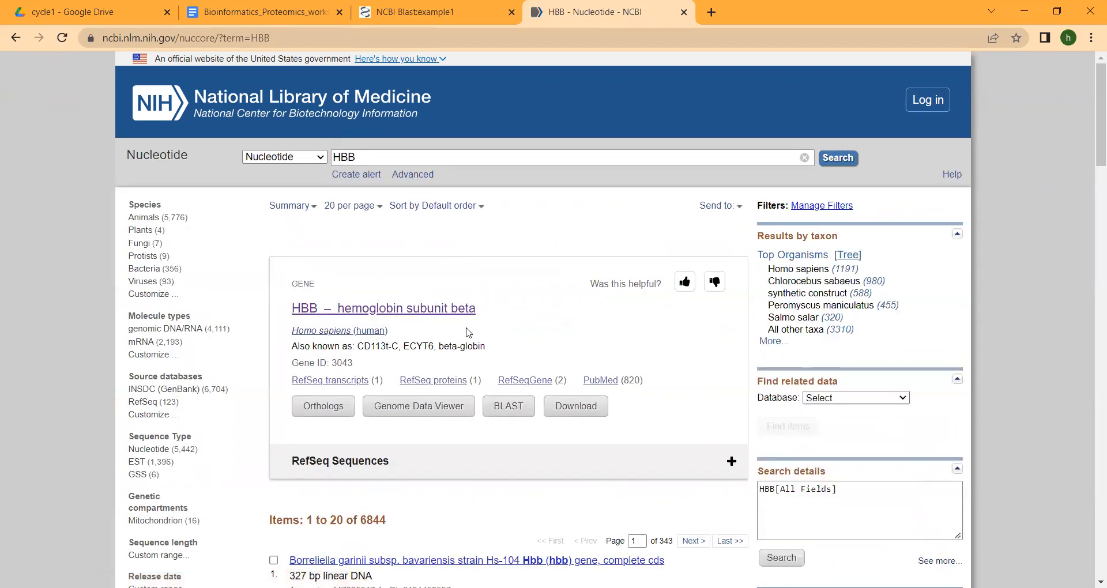
# Open the RefSeq transcript of the human HBB gene from the search results and display it in FASTA format
pyautogui.scroll(-1, 470, 333)
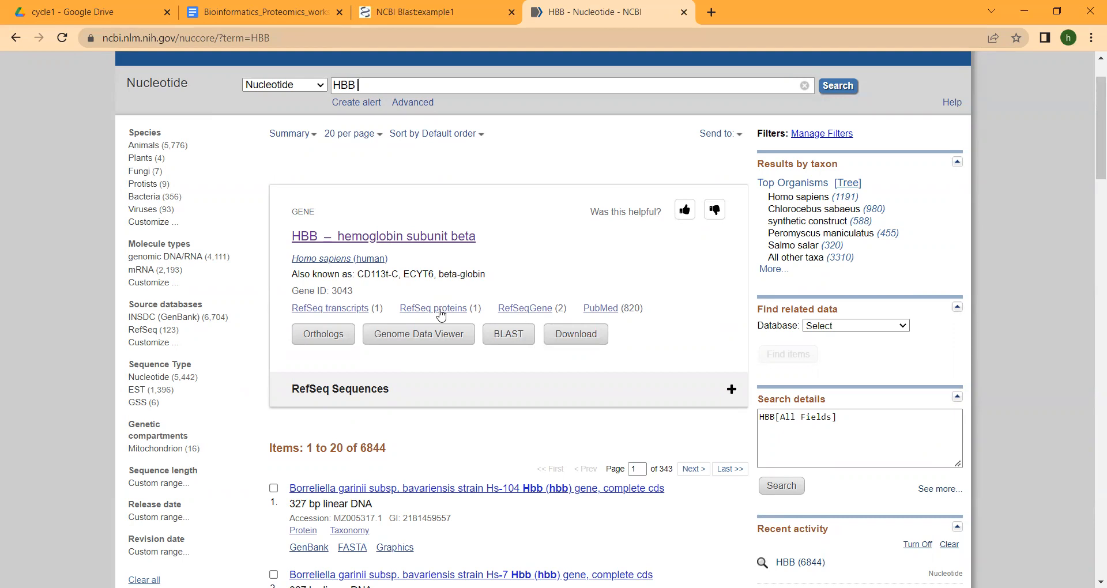
pyautogui.click(360, 310)
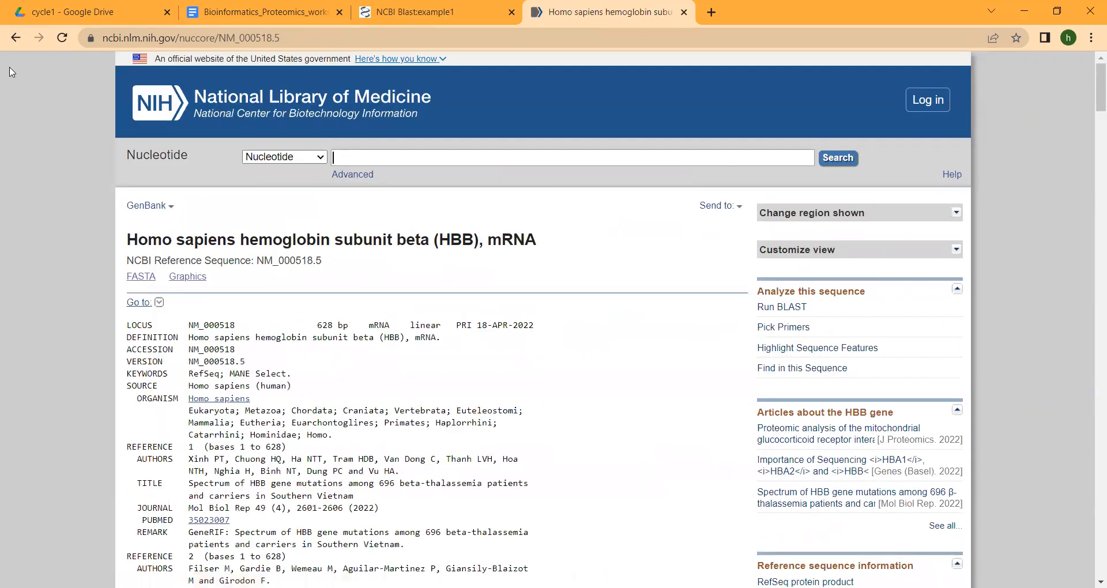
pyautogui.click(146, 280)
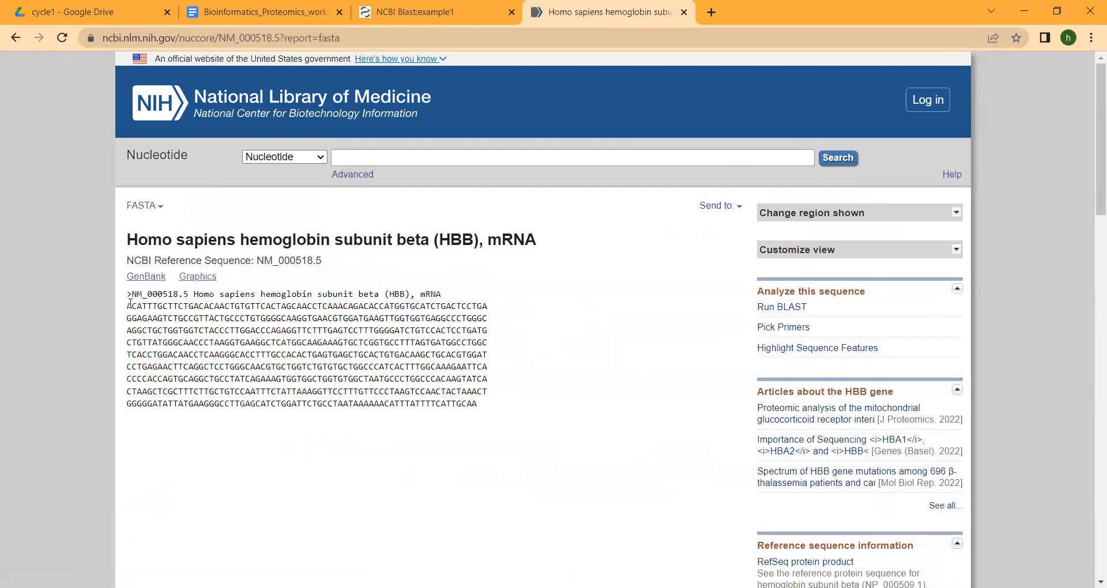
pyautogui.moveTo(126, 295); pyautogui.dragTo(484, 447)
pyautogui.rightClick(377, 360)
pyautogui.click(436, 372)
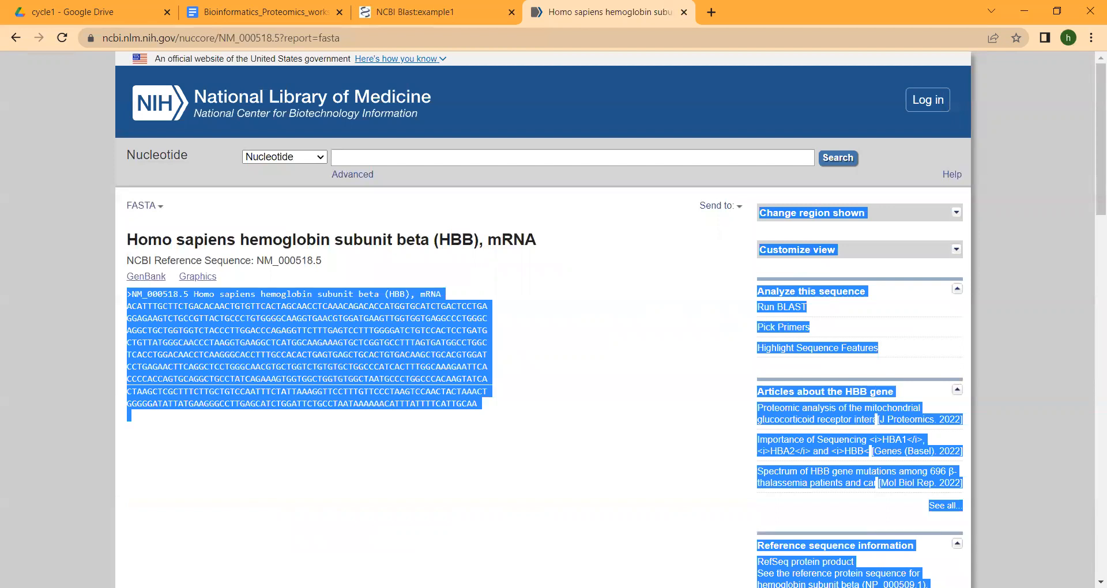
pyautogui.press('super')
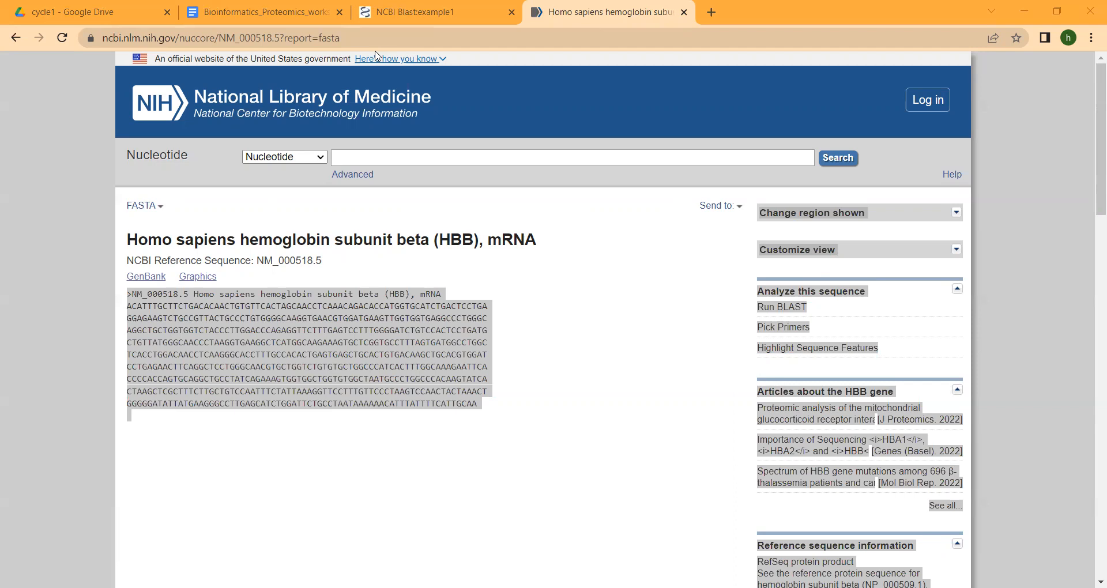
pyautogui.click(398, 6)
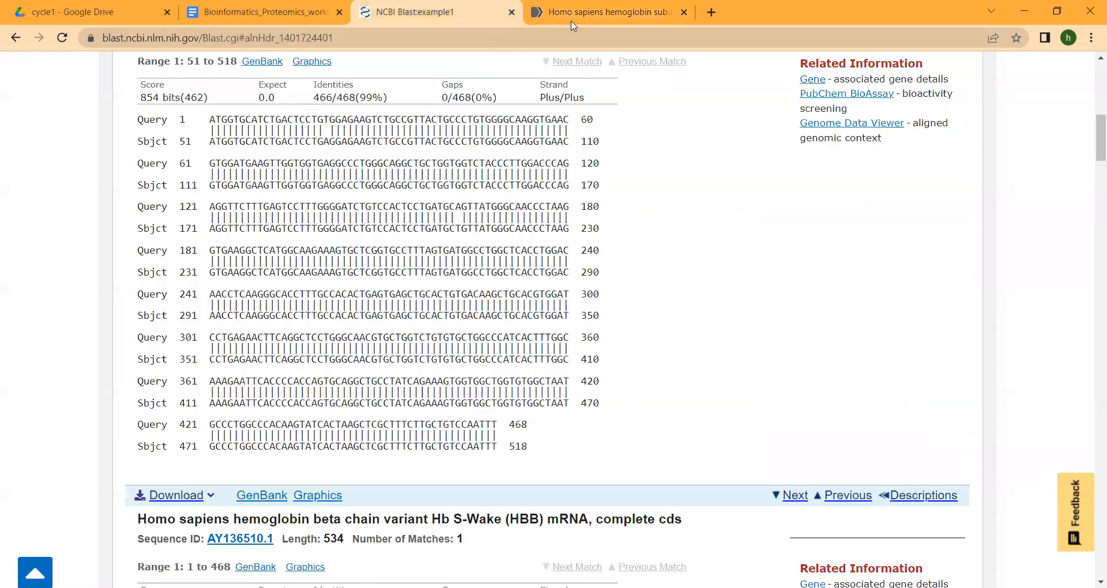
pyautogui.hotkey('ctrl', 'Tab')
pyautogui.click(295, 332)
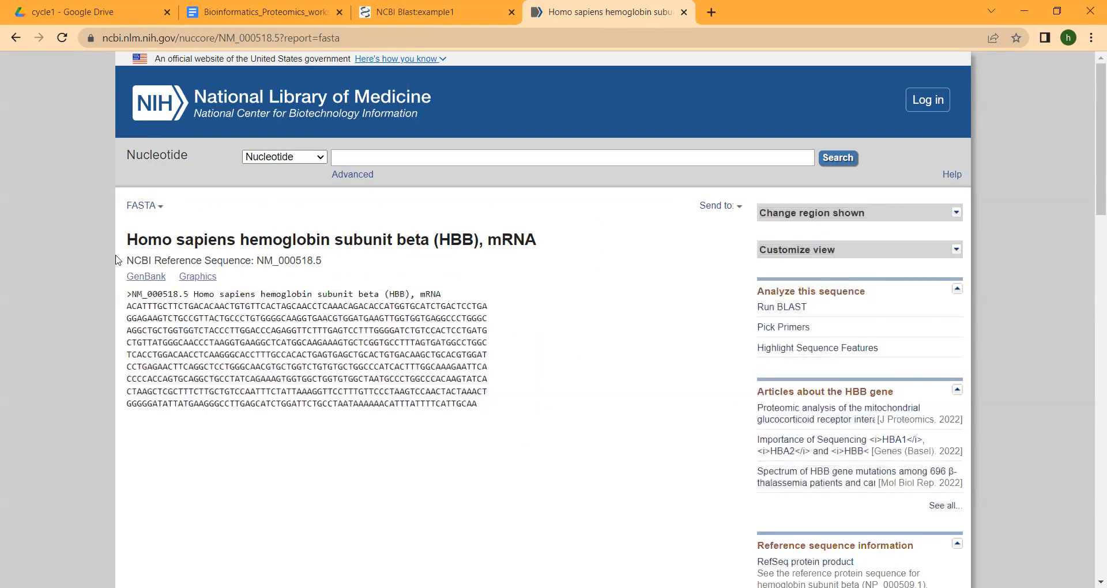
# Copy the complete NM_000518.5 FASTA entry, including its header line, without the surrounding page text
pyautogui.moveTo(129, 292); pyautogui.dragTo(445, 418)
pyautogui.rightClick(319, 337)
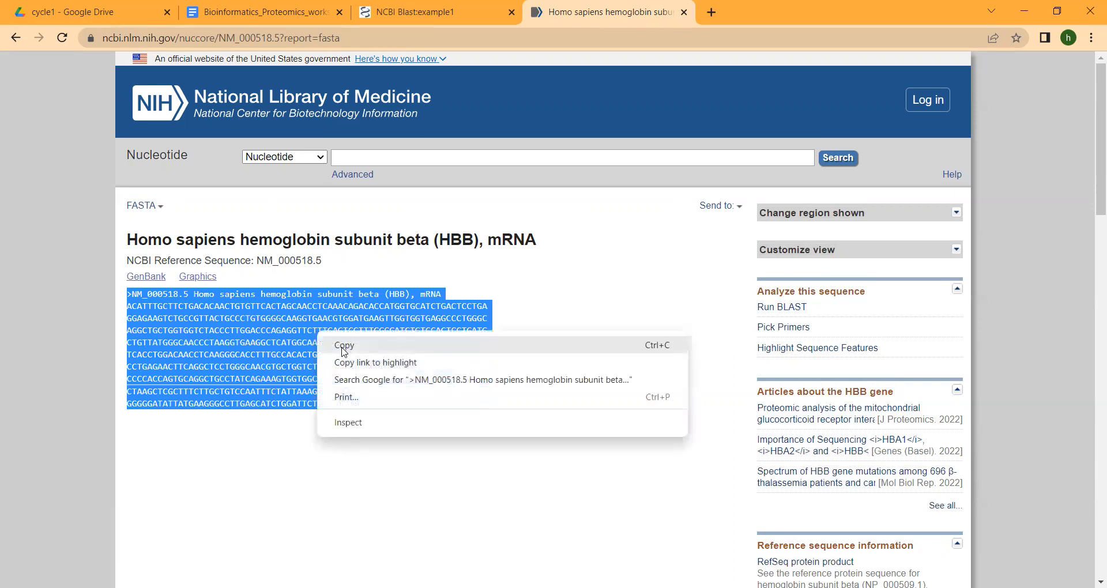
pyautogui.click(346, 344)
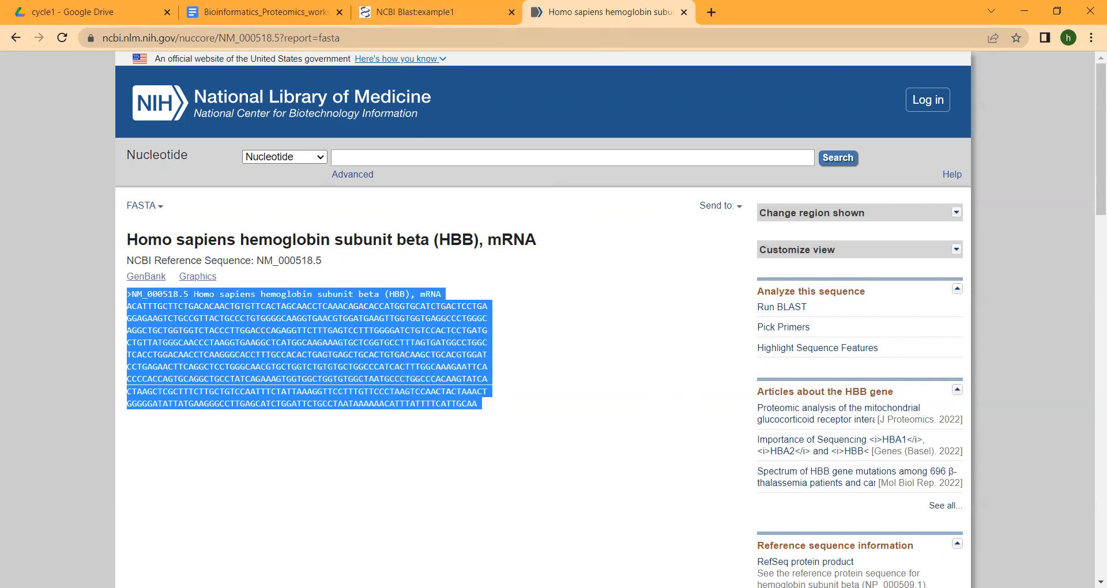
pyautogui.hotkey('alt', 'Tab')
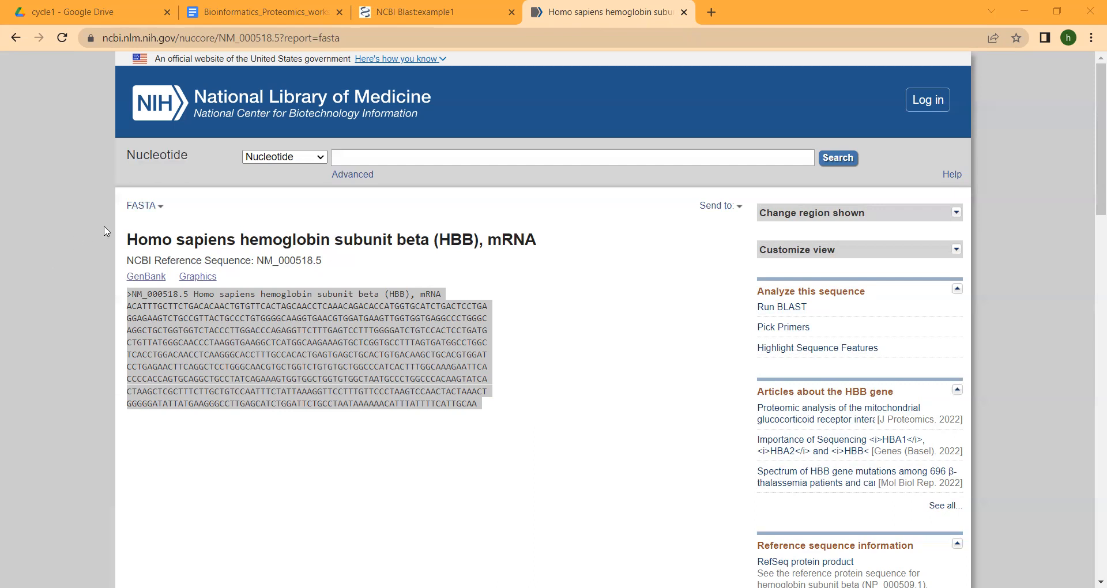
pyautogui.hotkey('alt', 'Tab')
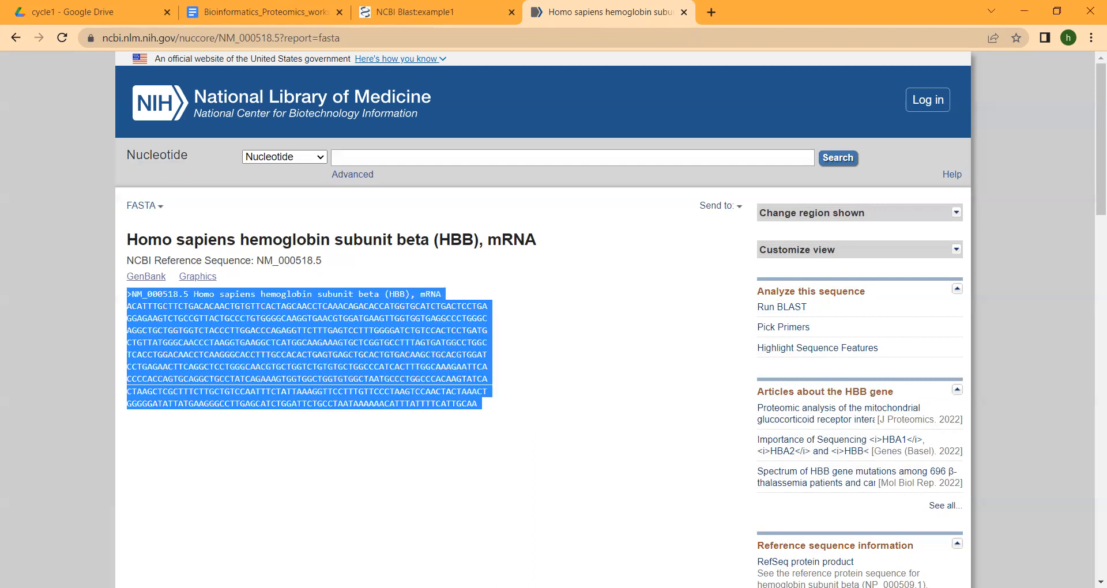
pyautogui.hotkey('alt', 'Tab')
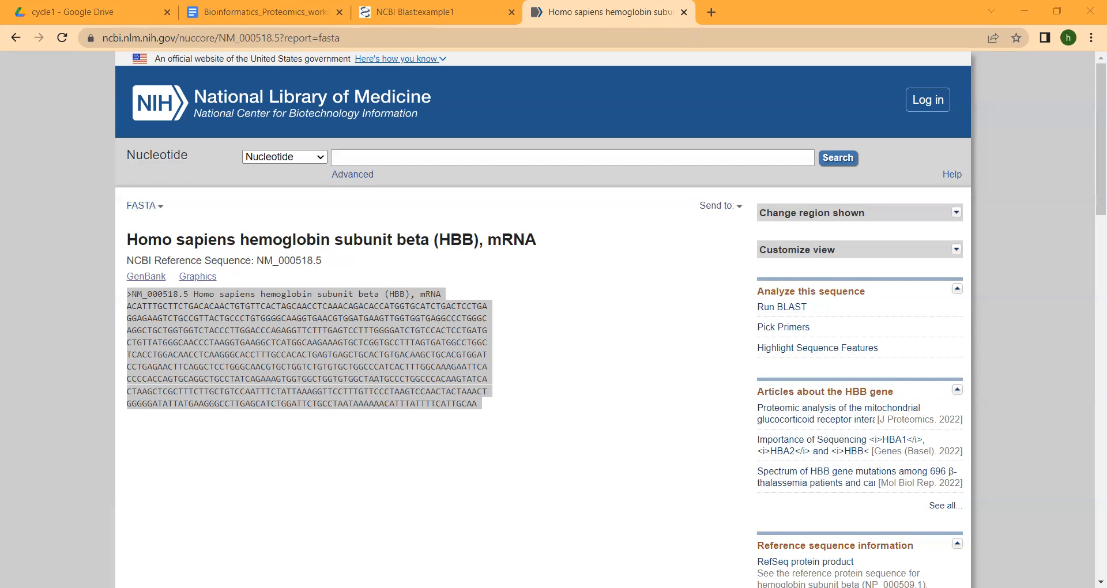
# Switch to the Bioinformatics_Proteomics_worksheet document and copy the complete example1 transcript in Section 1, including its header line
pyautogui.click(234, 8)
pyautogui.moveTo(301, 309); pyautogui.dragTo(351, 350)
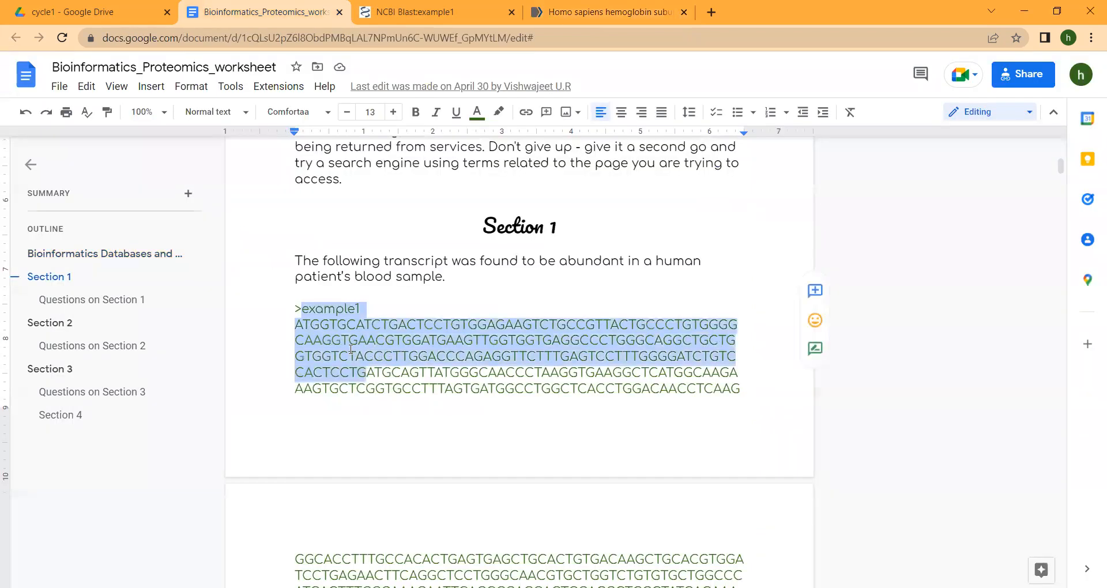
pyautogui.moveTo(295, 309); pyautogui.dragTo(459, 384)
pyautogui.rightClick(459, 384)
pyautogui.click(507, 244)
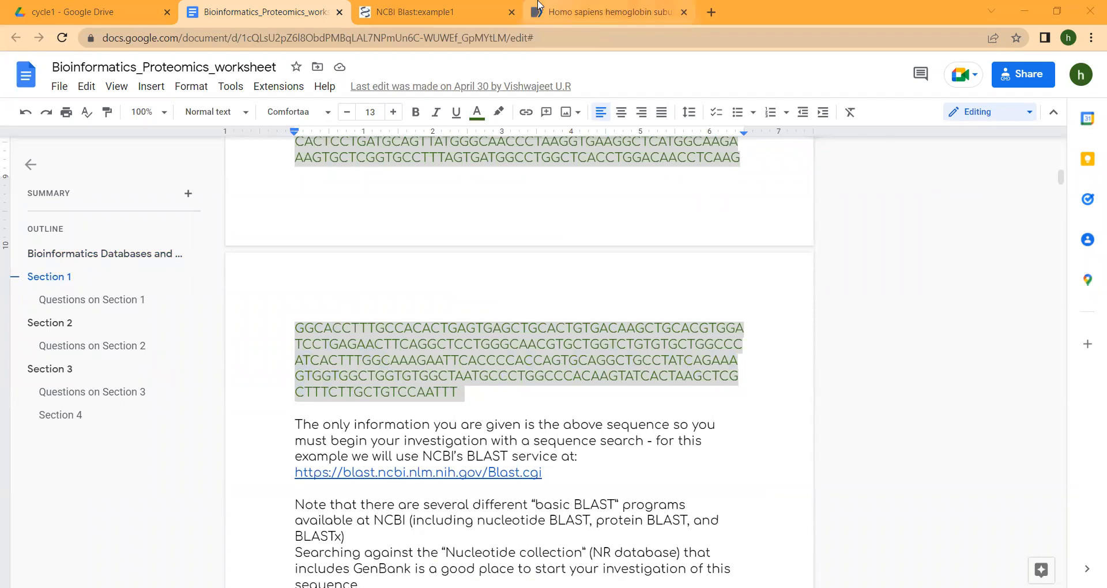
pyautogui.click(541, 67)
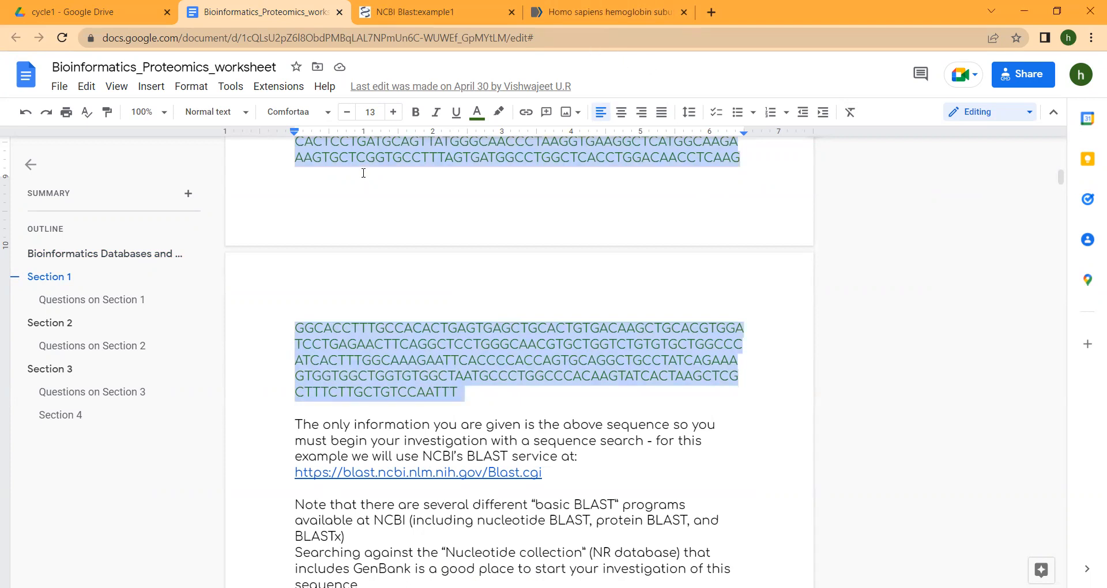